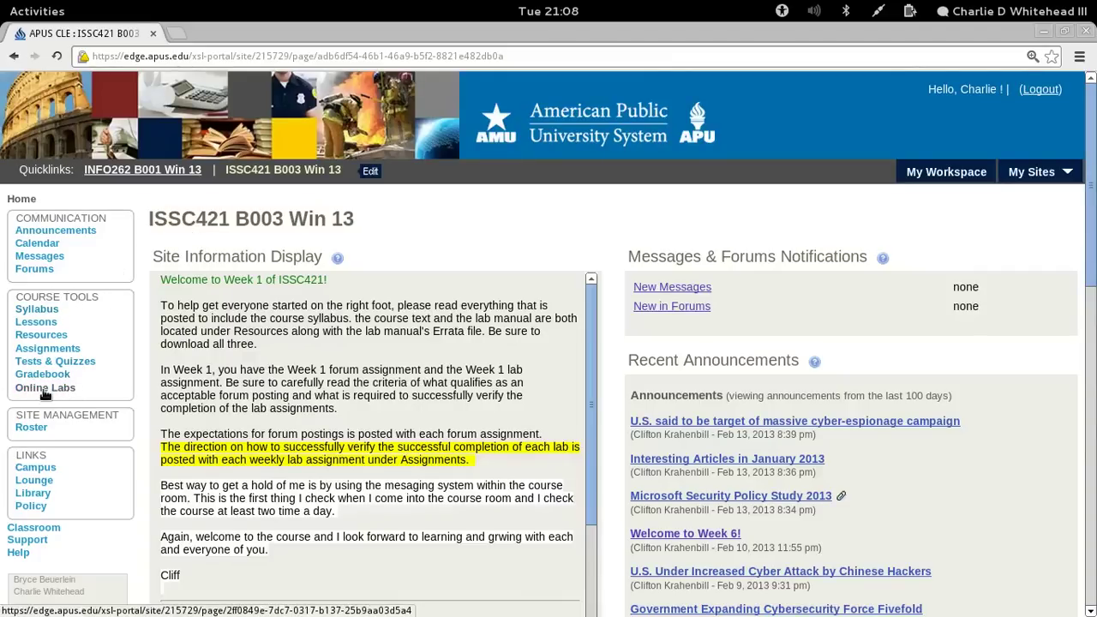
From Online Labs, launch lab 6, 'Impement a VPN Tunnel Between a Microsoft Server and Microsoft Client'
left_click(45, 390)
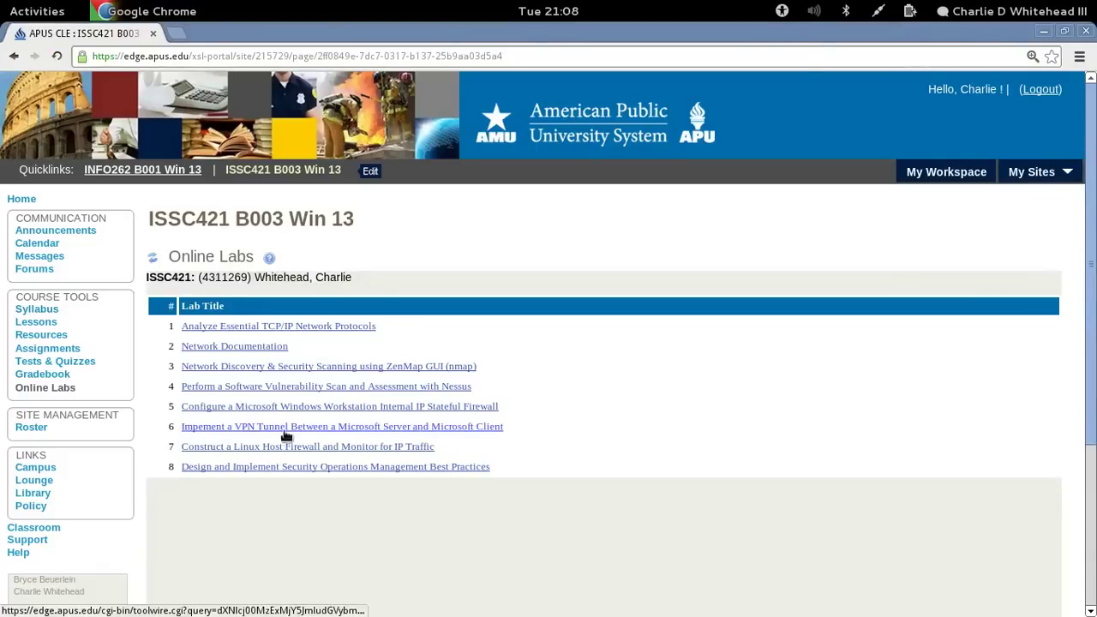
left_click(356, 431)
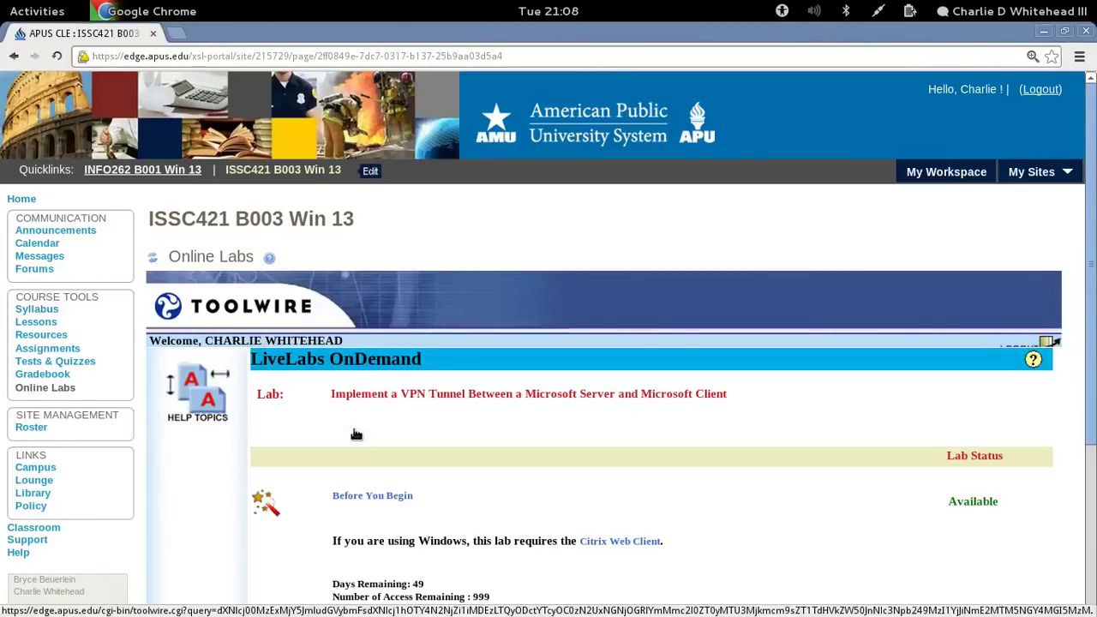
Scroll to the VPN lab's Lab Access link and bring up the Activities overview
scroll(356, 434, "down", 4)
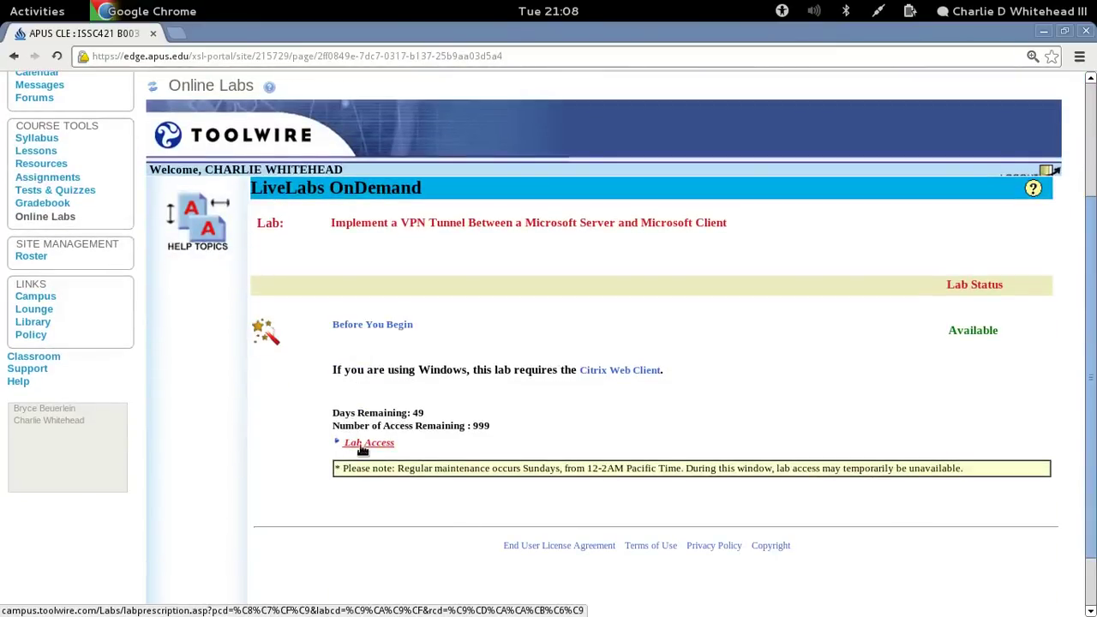
key("super")
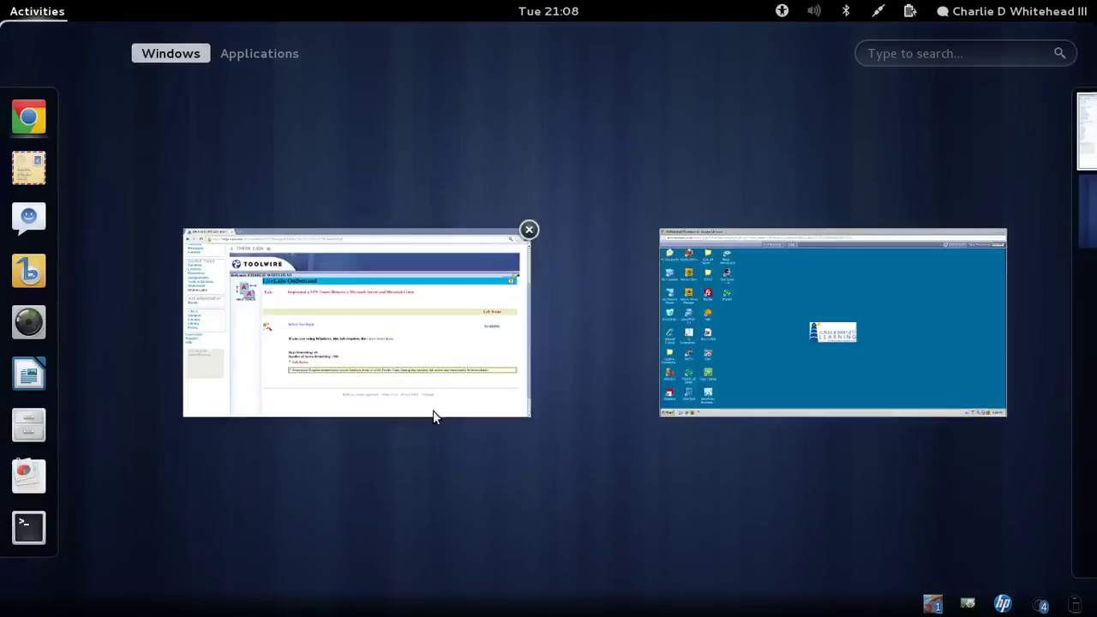
Switch to the OnDemand Workbench window and select the ISSA_VM Server Farm_RDP folder
left_click(777, 354)
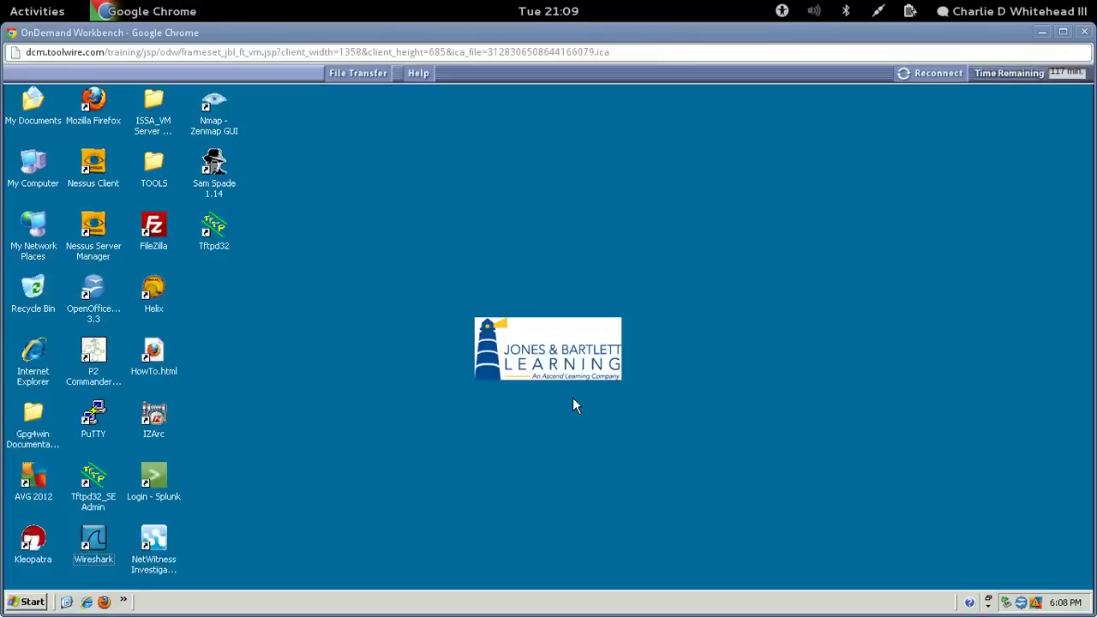
left_click(170, 130)
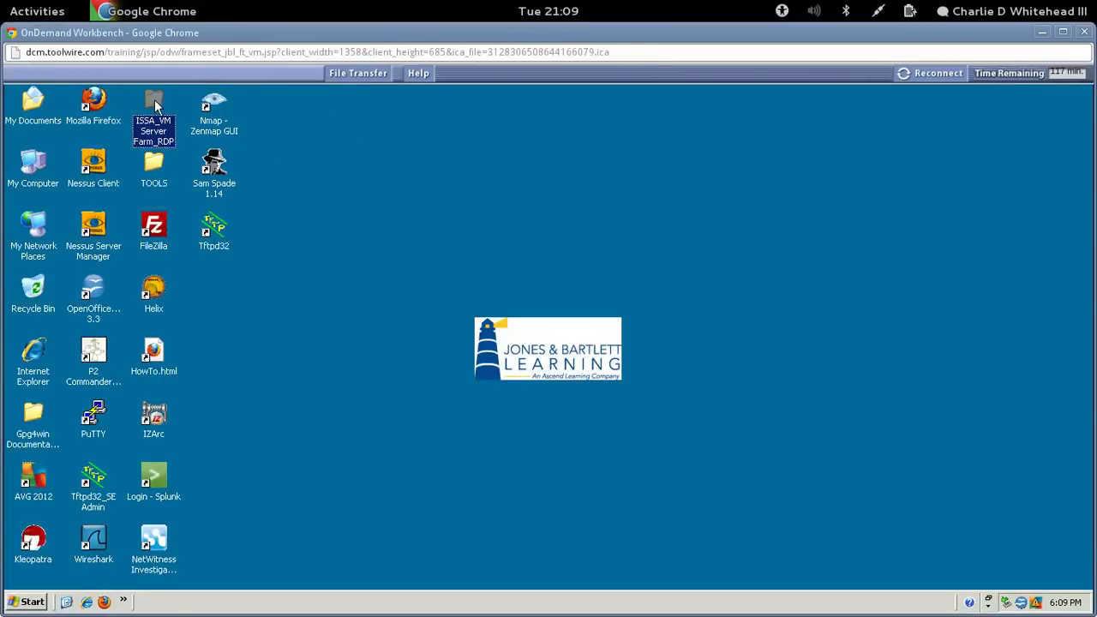
Connect via Targetw2k8b.rdp in the ISSA_VM Server Farm_RDP folder, suppressing future device prompts
double_click(157, 105)
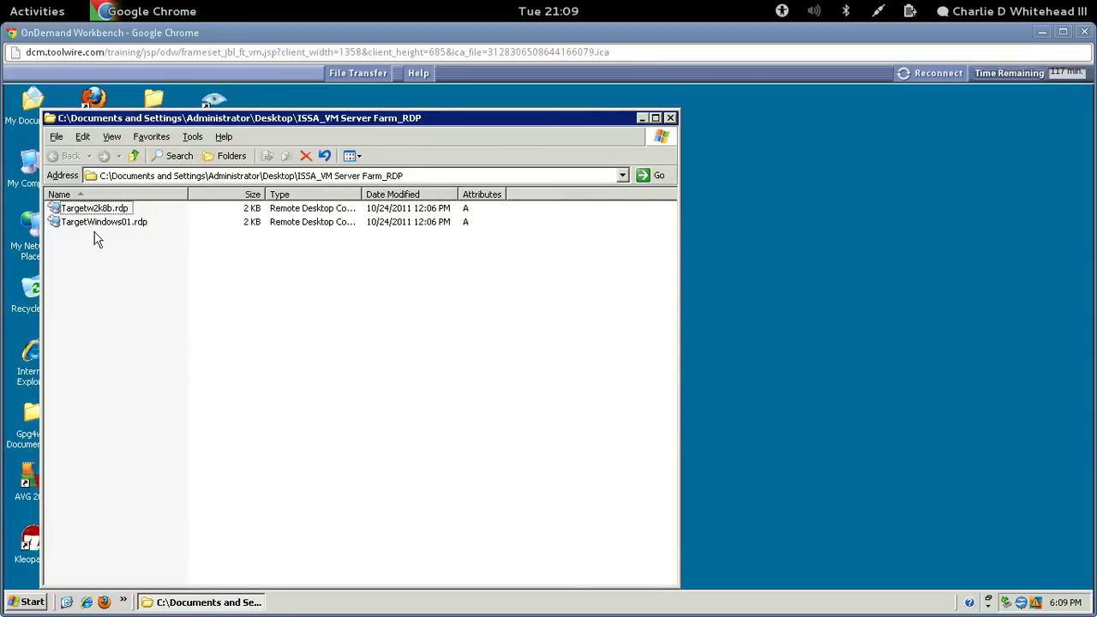
left_click(56, 208)
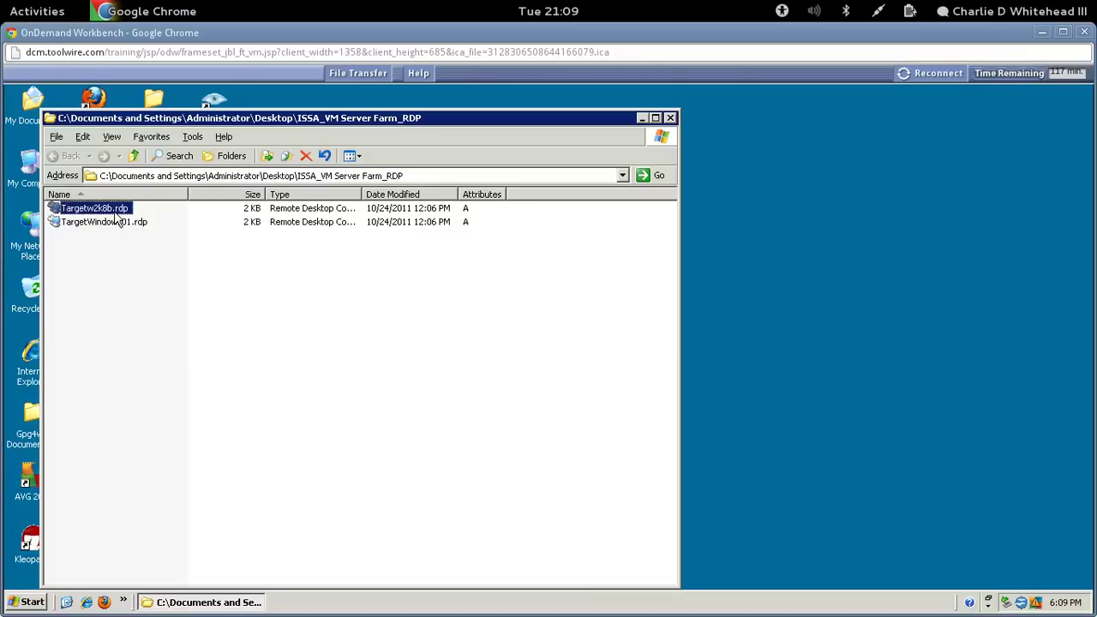
double_click(55, 207)
left_click(453, 387)
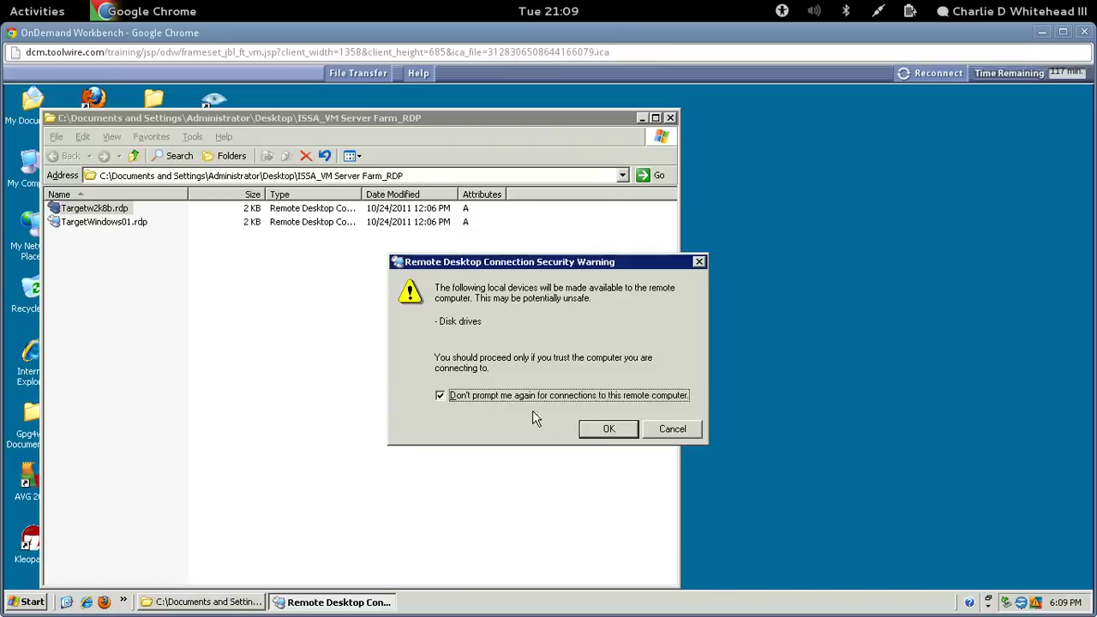
left_click(606, 430)
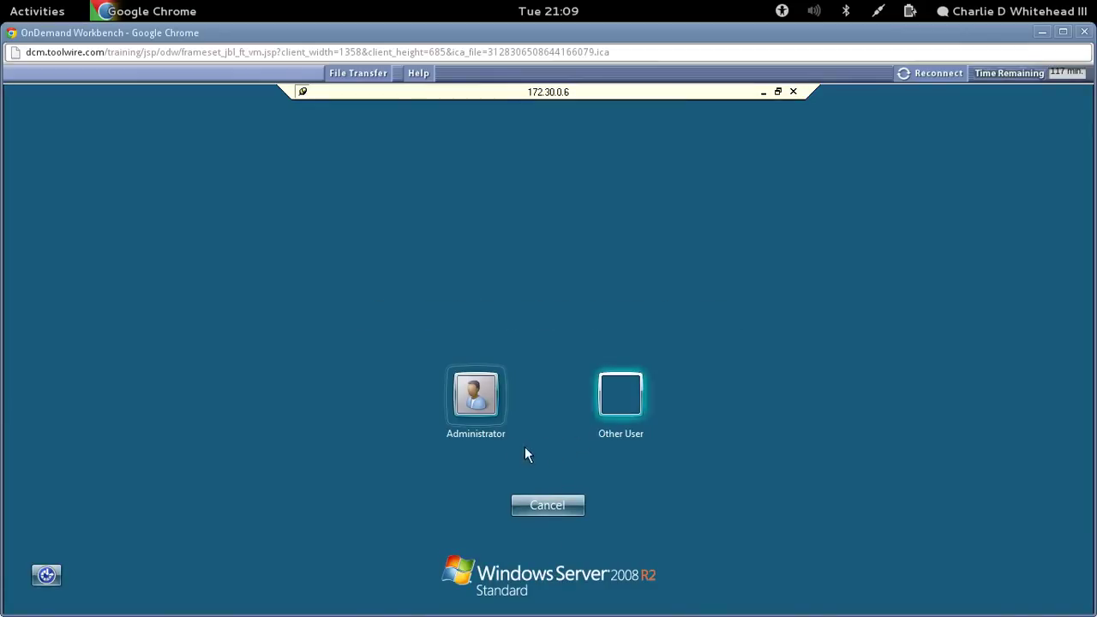
Log on to the server as Administrator with the account password
left_click(483, 411)
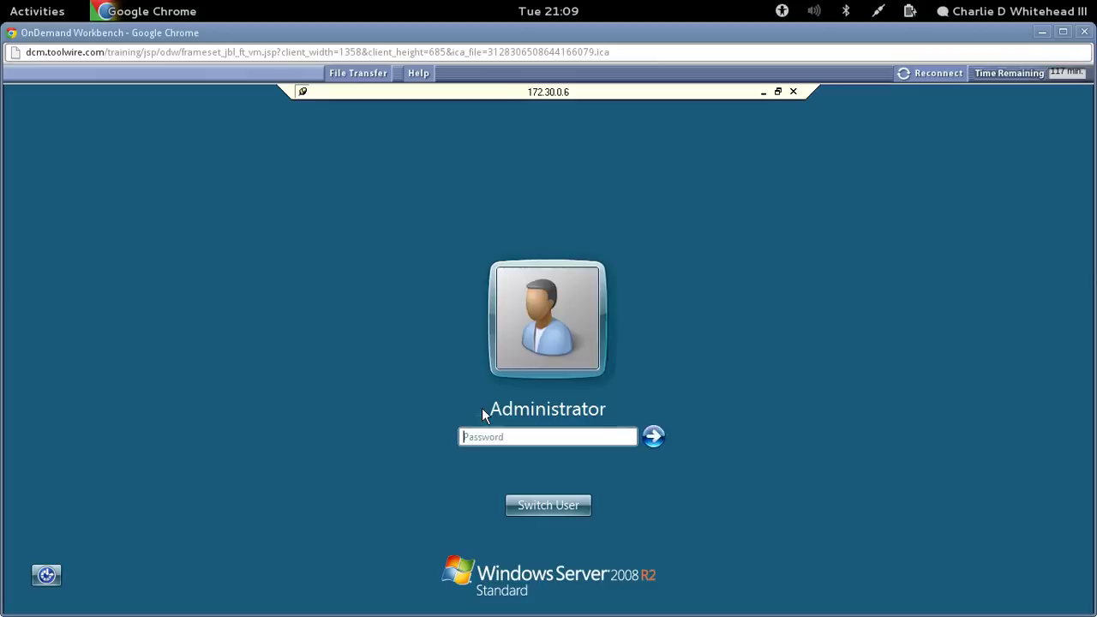
left_click(488, 437)
key("BackSpace")
left_click(651, 437)
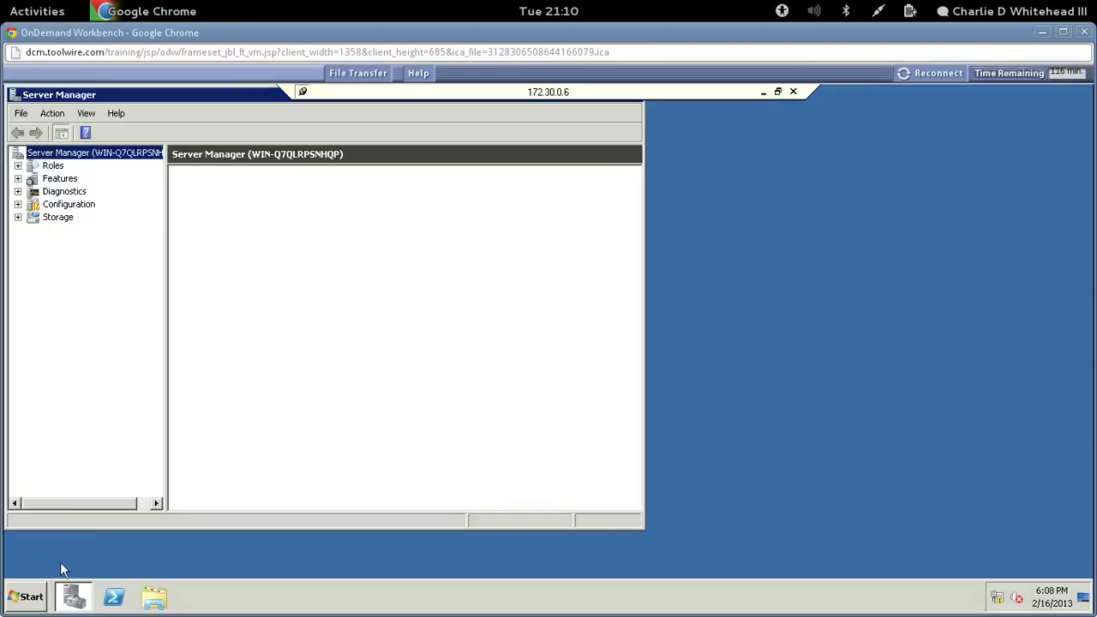
Launch Server Manager from Administrative Tools and start Add Roles from the Roles Summary
left_click(28, 598)
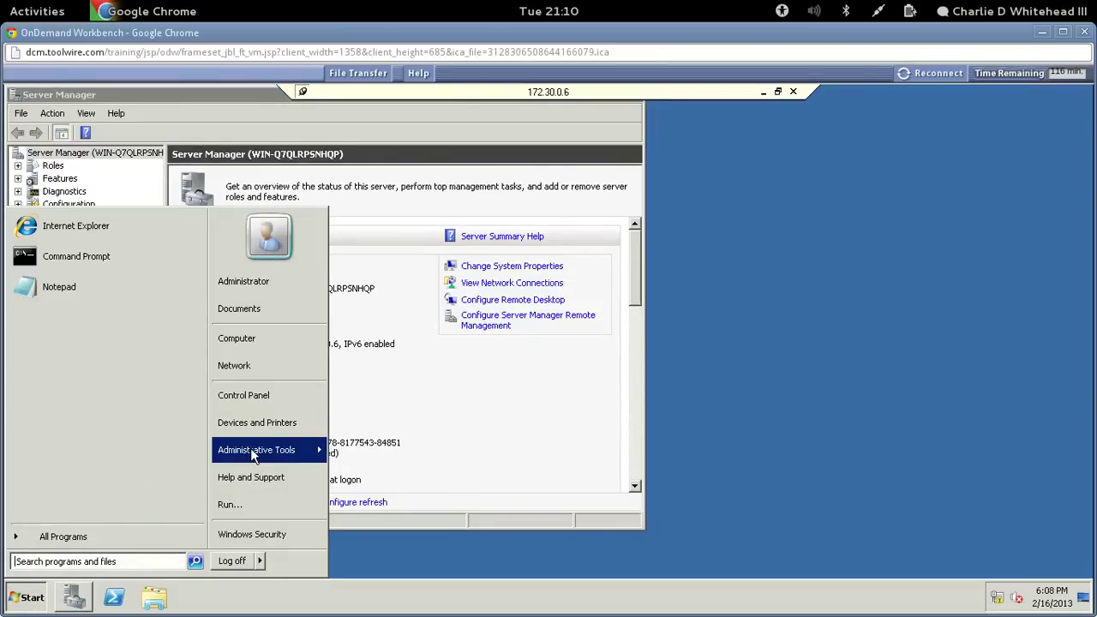
mouse_move(249, 457)
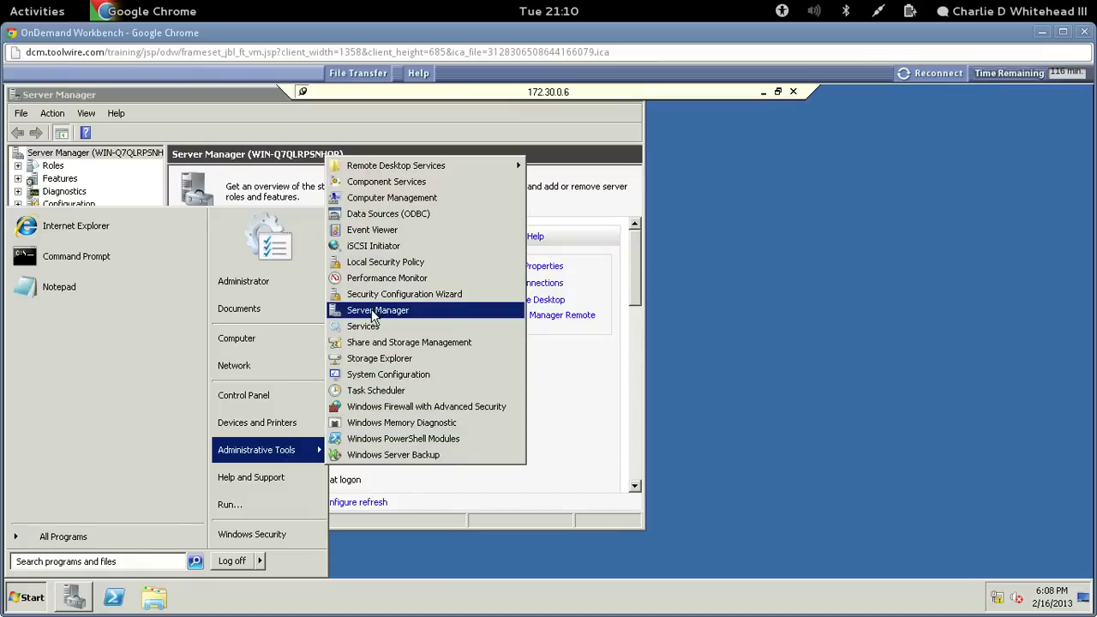
left_click(574, 132)
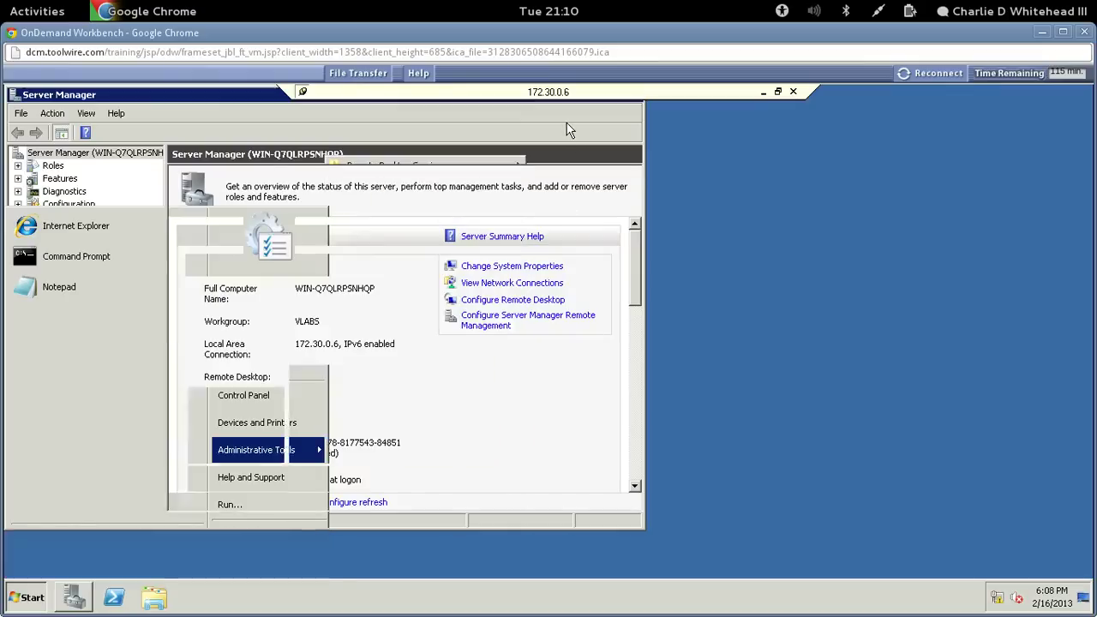
left_click_drag(208, 98, 291, 122)
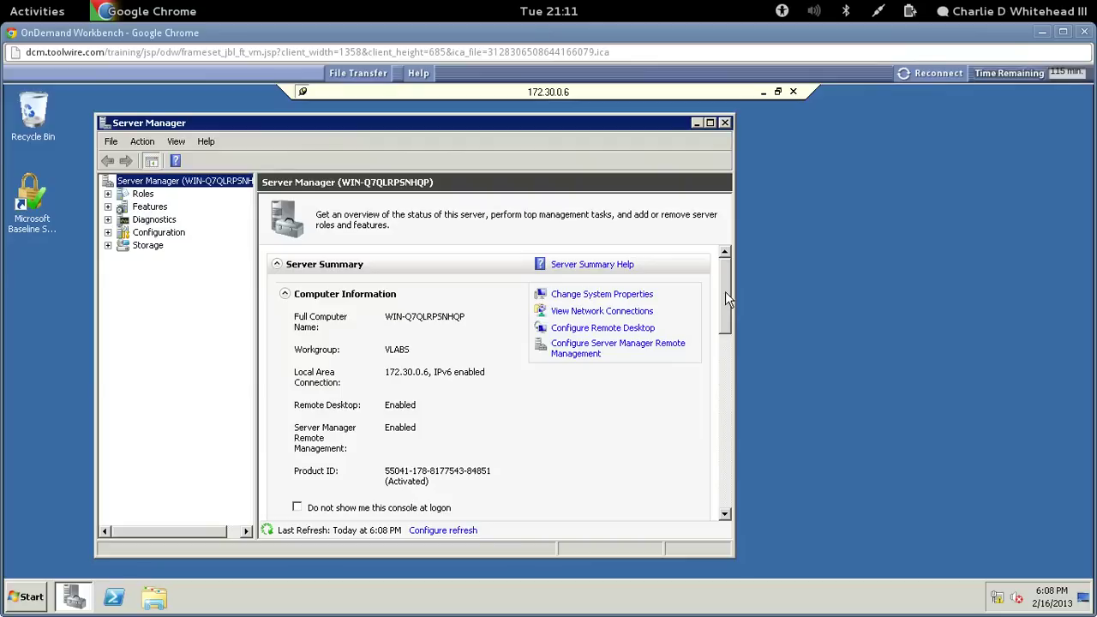
left_click_drag(726, 298, 730, 420)
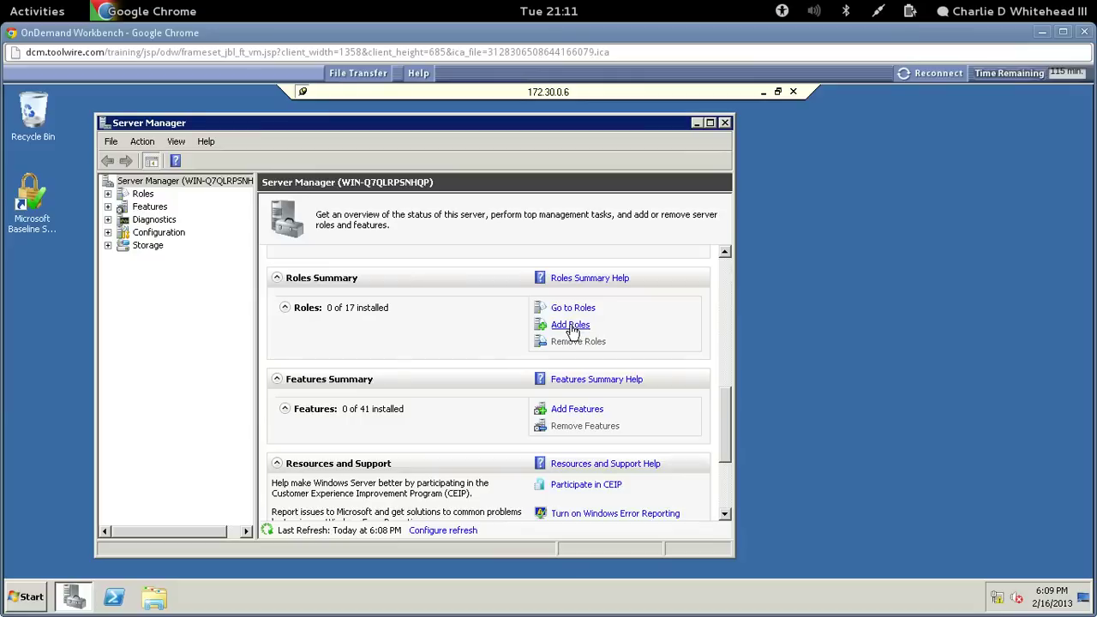
left_click(571, 326)
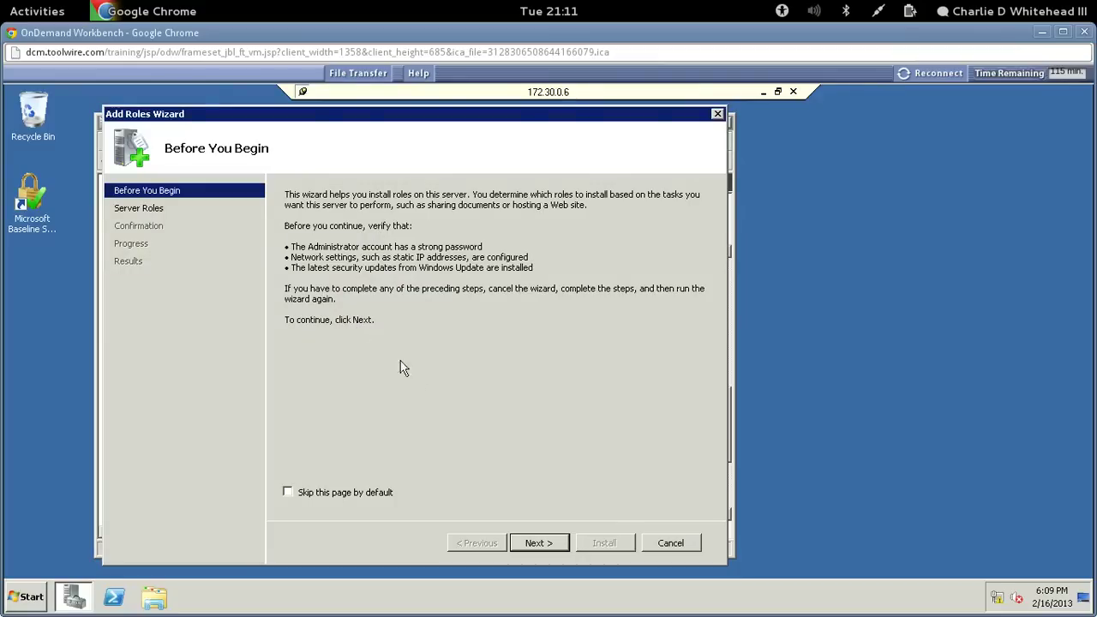
Select the Network Policy and Access Services server role
left_click(543, 544)
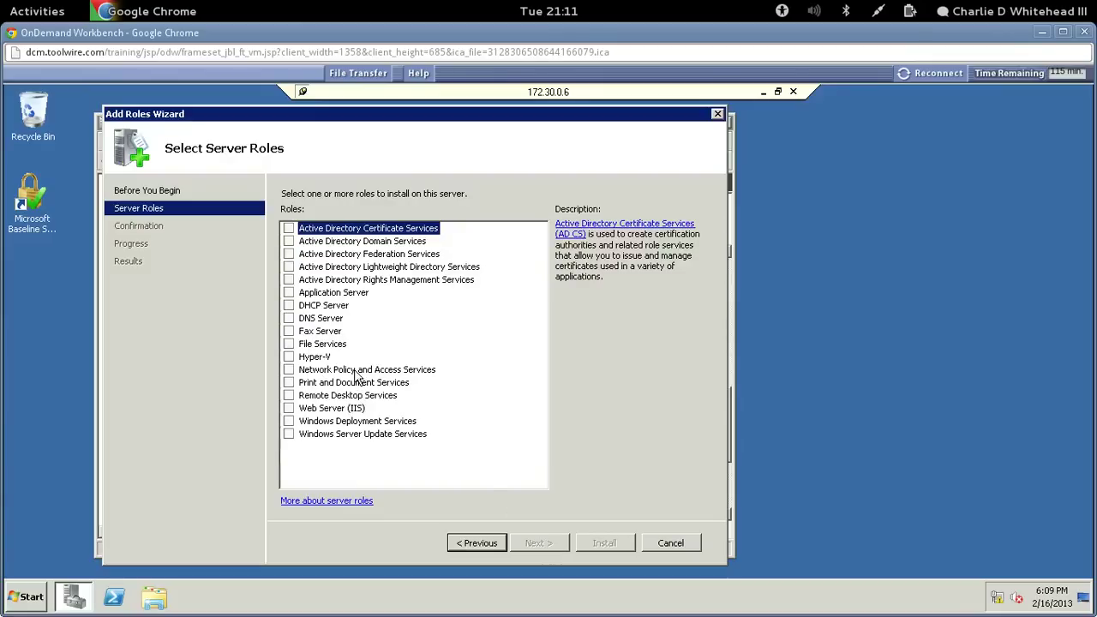
left_click(288, 372)
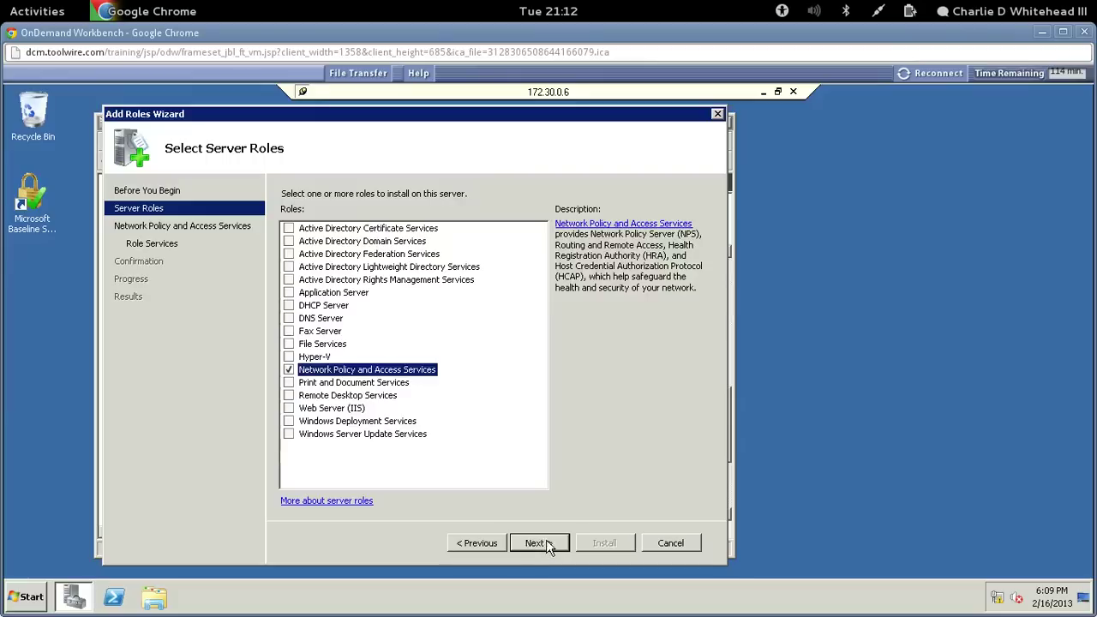
left_click(540, 545)
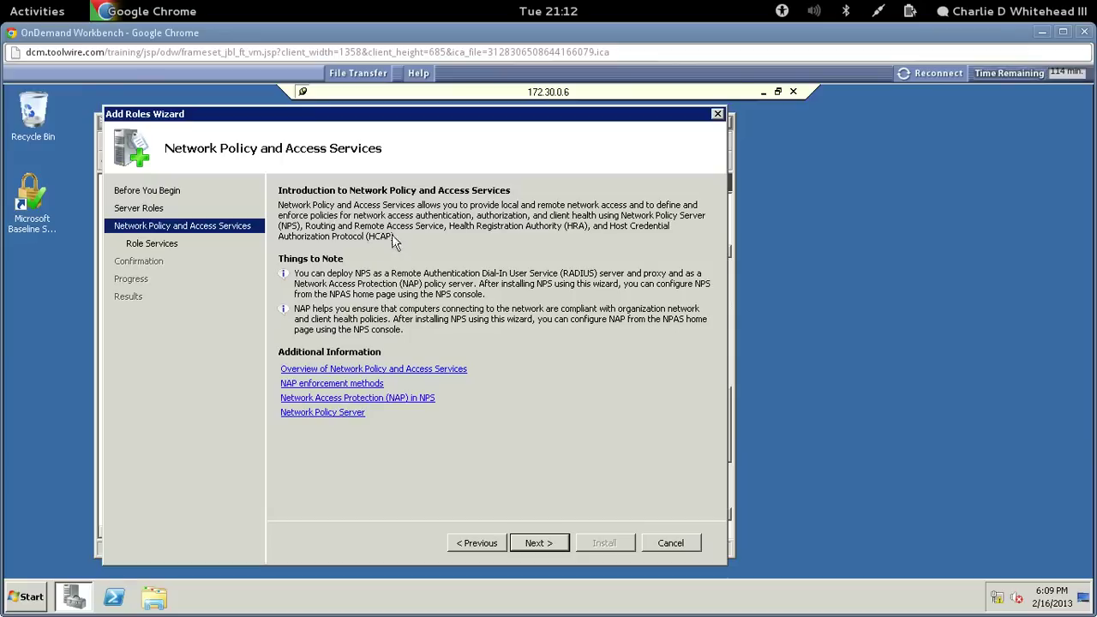
Choose Network Policy Server and Routing and Remote Access Services role services, then reach Confirmation
left_click(538, 542)
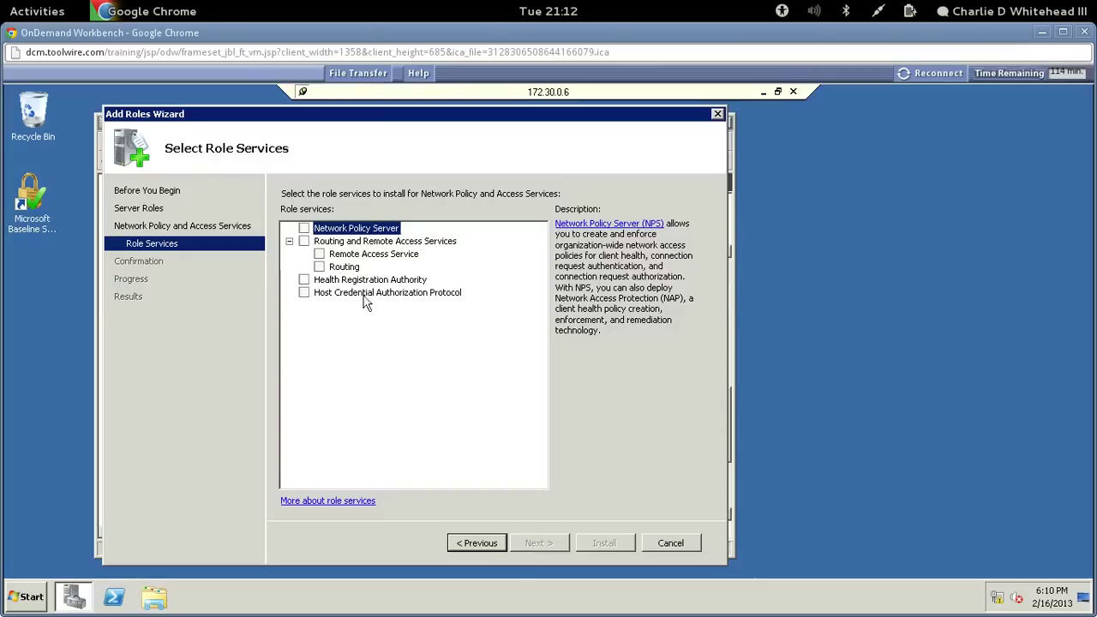
left_click(305, 229)
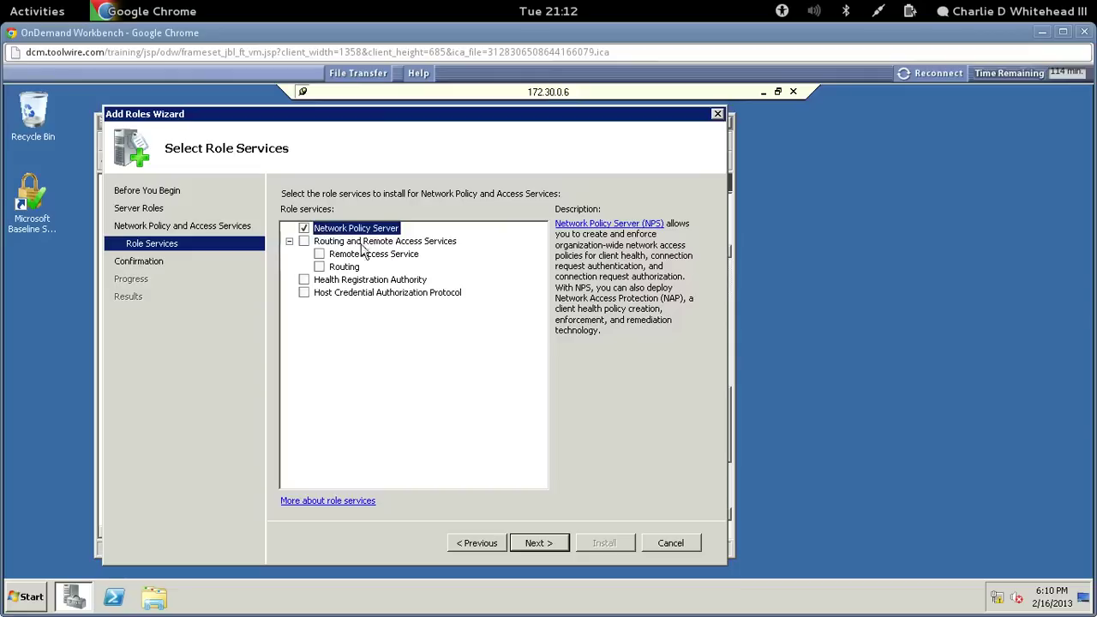
left_click(304, 243)
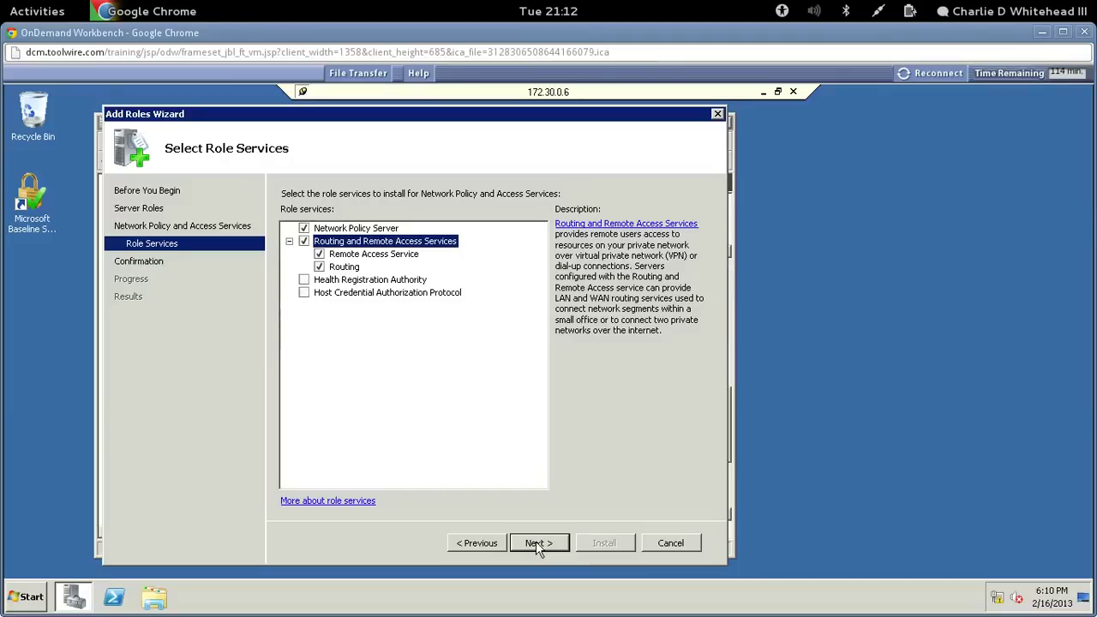
left_click(535, 543)
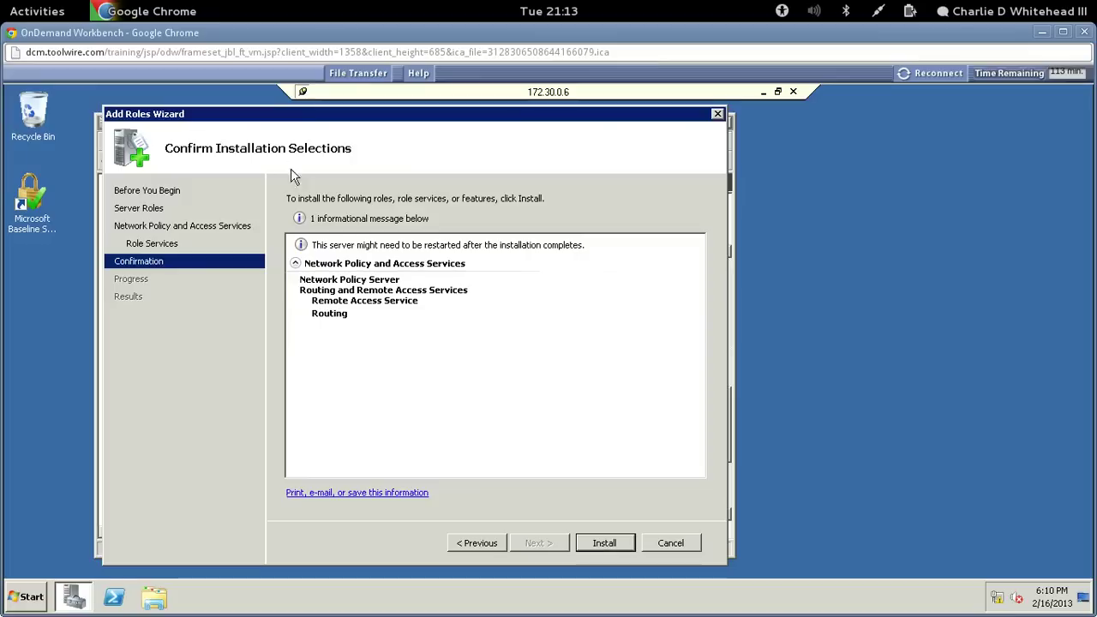
Install the selected roles until Installation succeeded appears with one automatic-updating warning
left_click(598, 547)
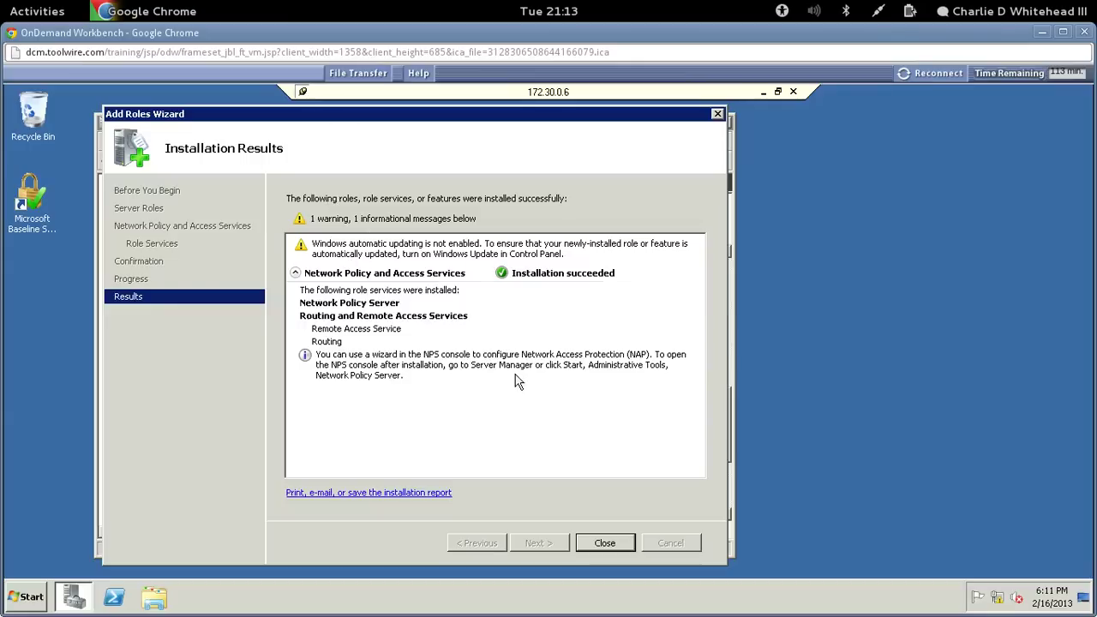
Close the wizard and show the Network Policy and Access Services role summary in Server Manager
left_click(605, 542)
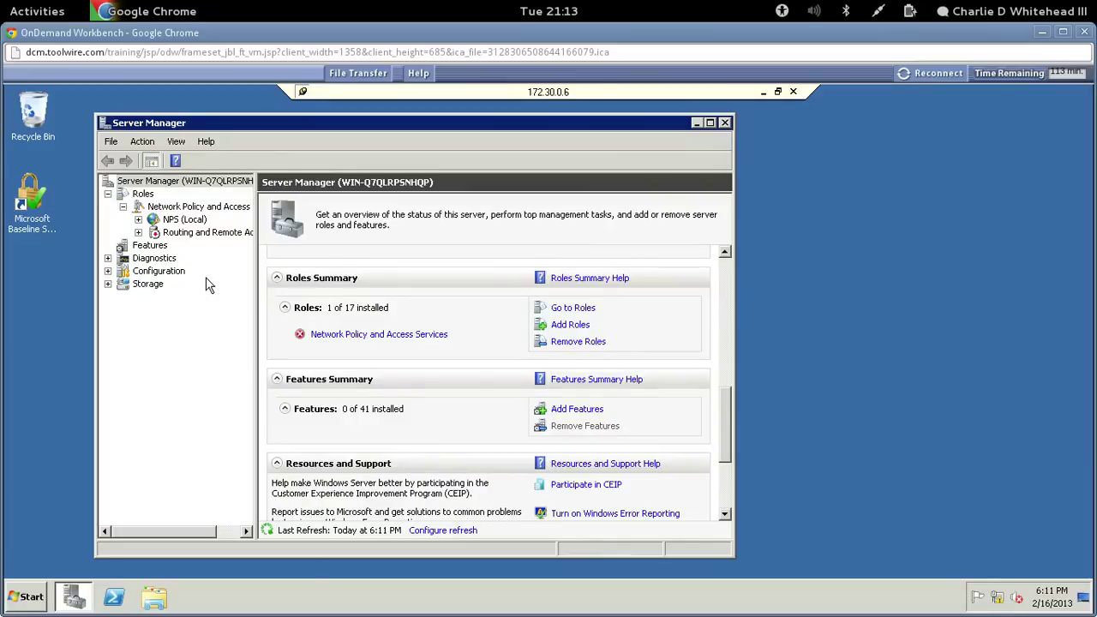
left_click_drag(735, 368, 900, 367)
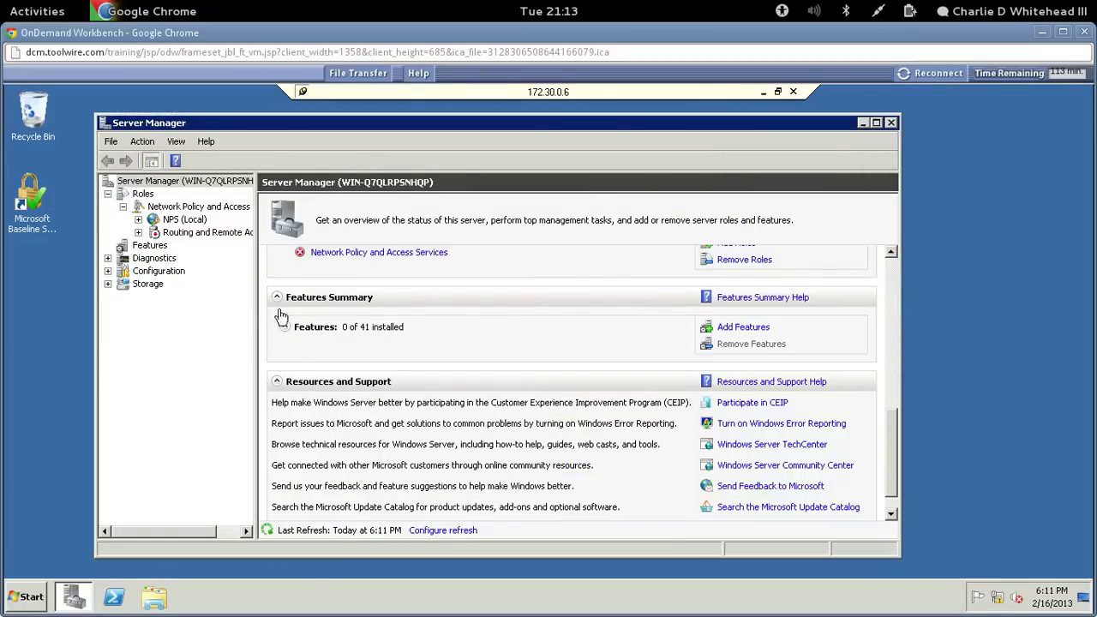
left_click_drag(259, 304, 306, 305)
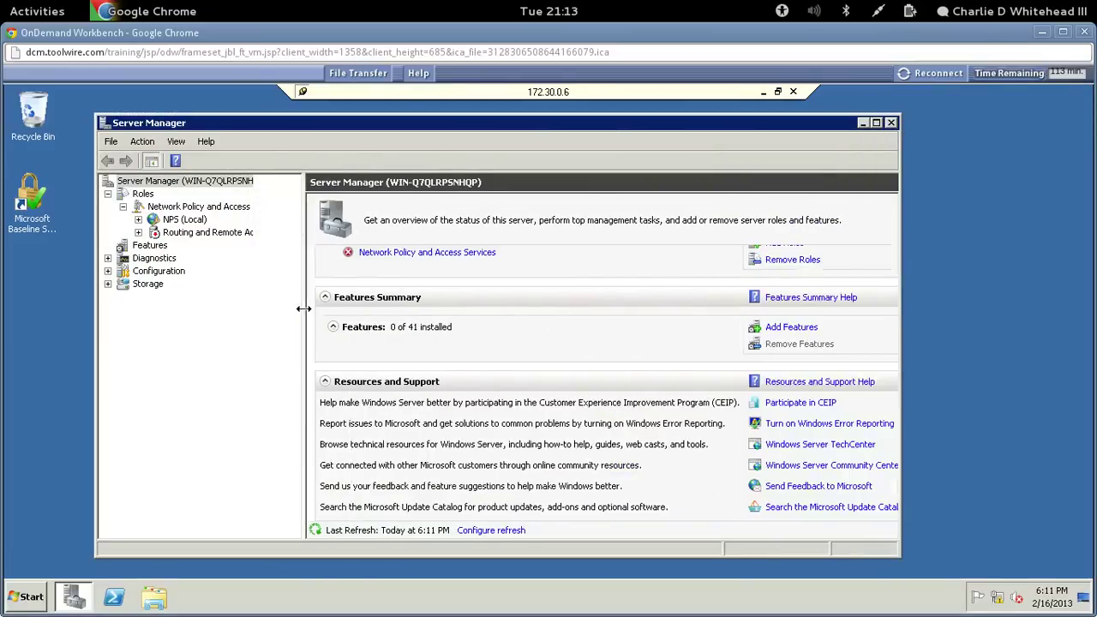
left_click(142, 195)
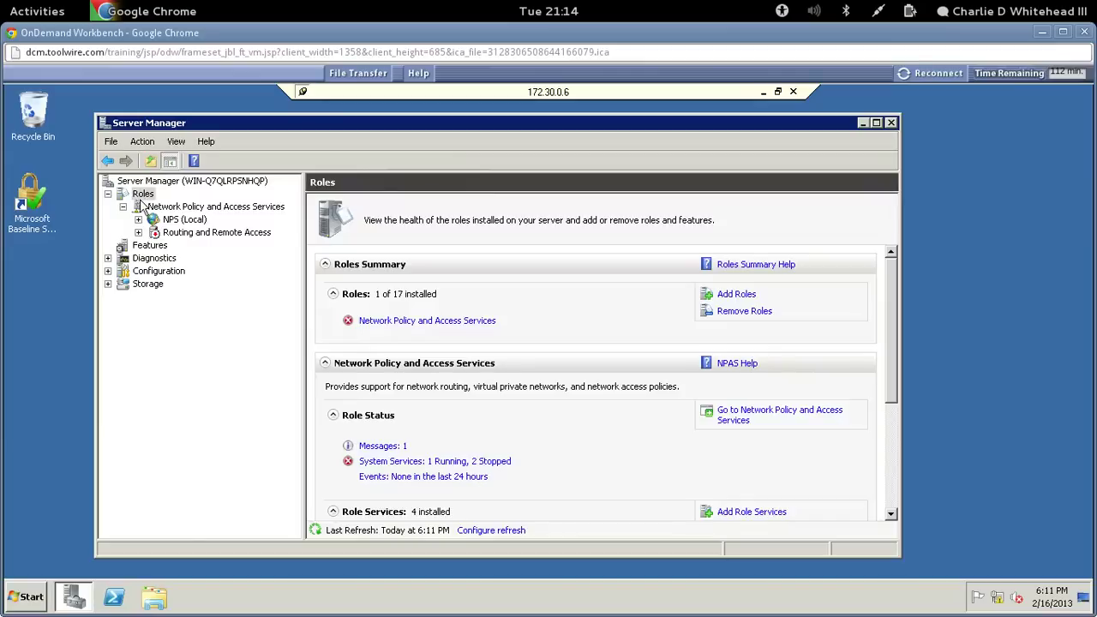
left_click(108, 195)
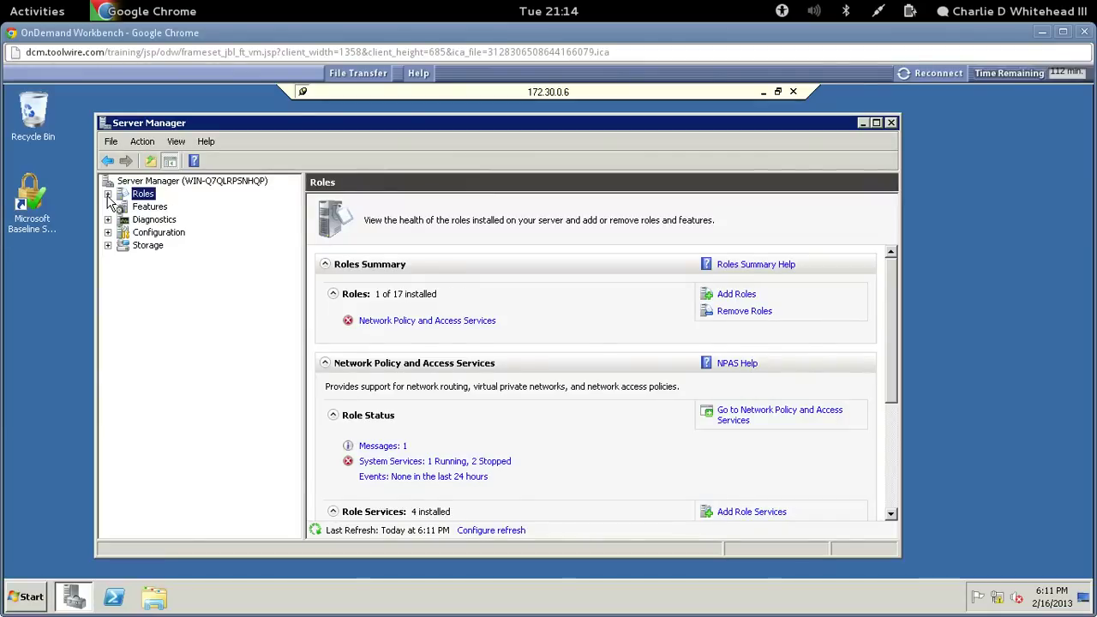
left_click(108, 194)
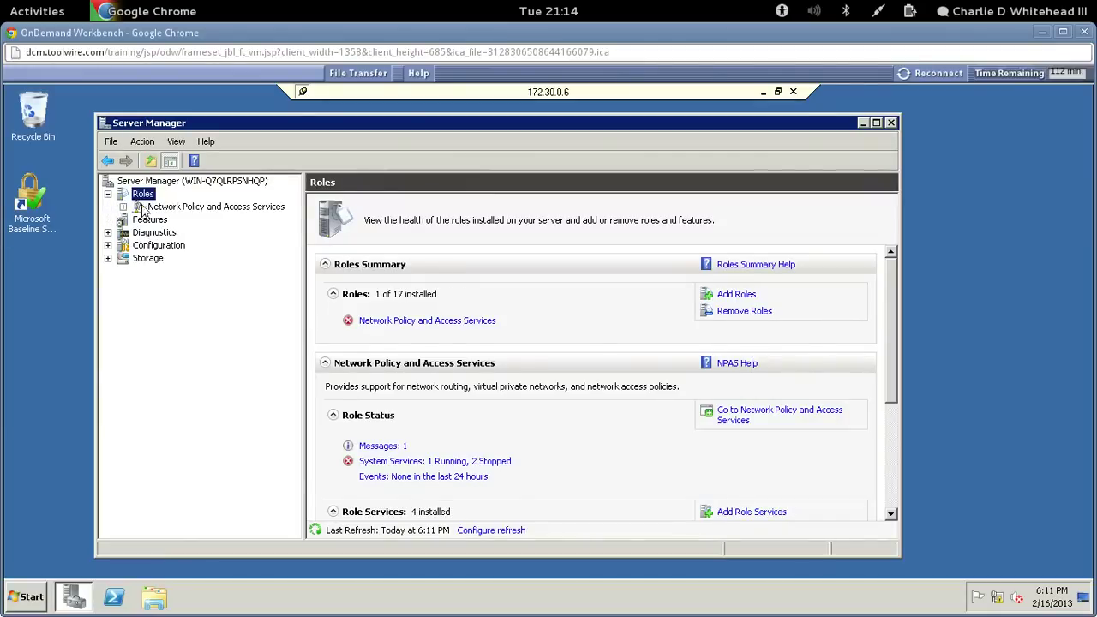
left_click(142, 209)
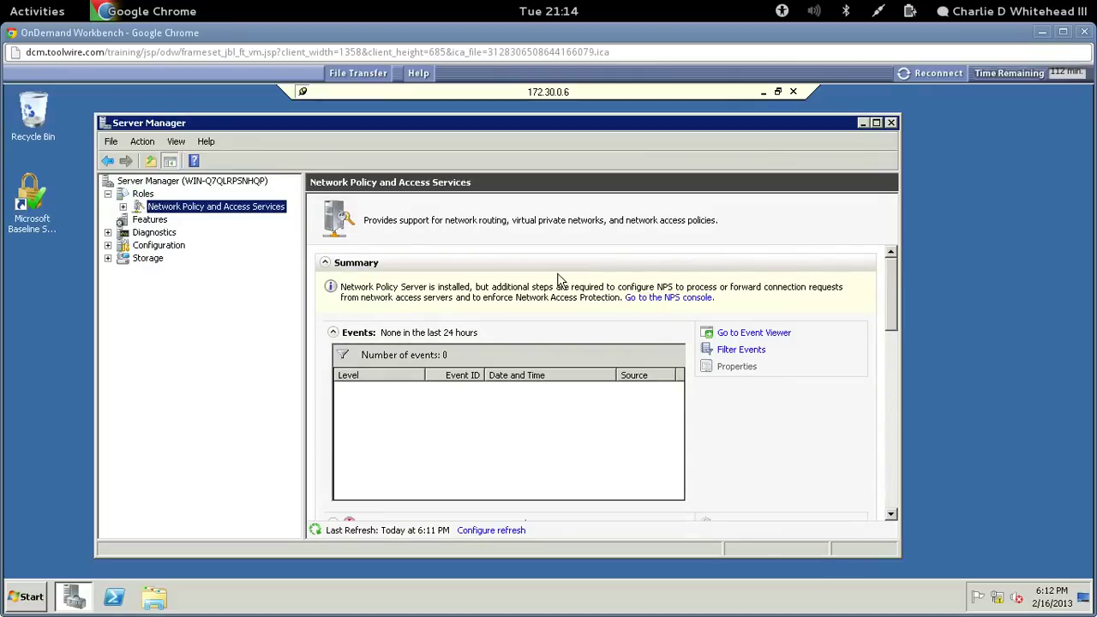
left_click_drag(894, 309, 898, 360)
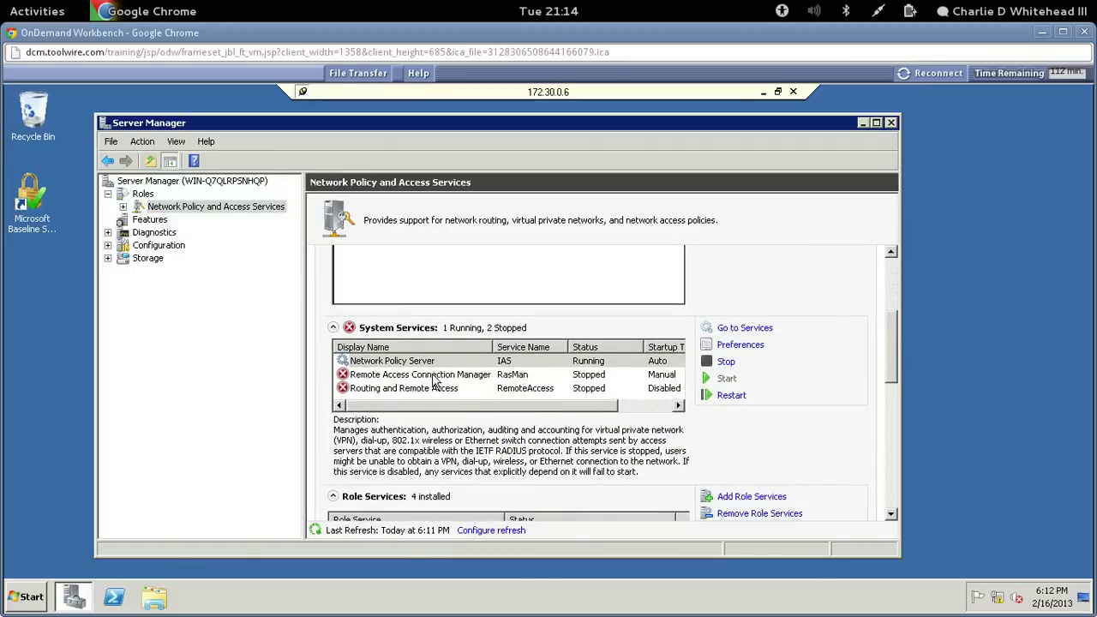
Start the Remote Access Connection Manager service and exit Server Manager
left_click(405, 378)
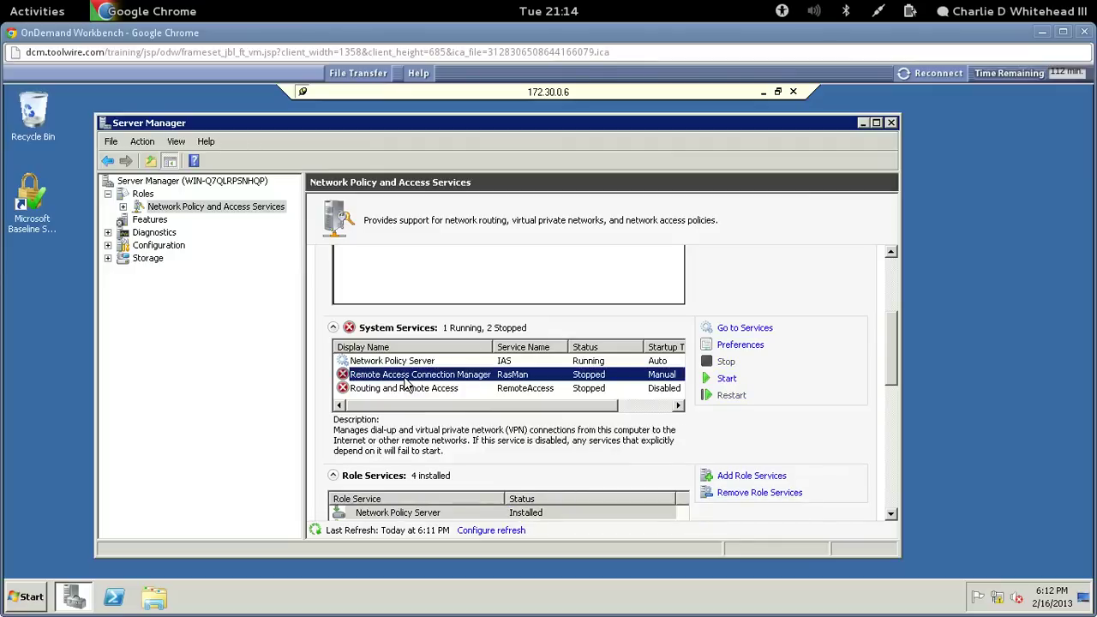
left_click(726, 380)
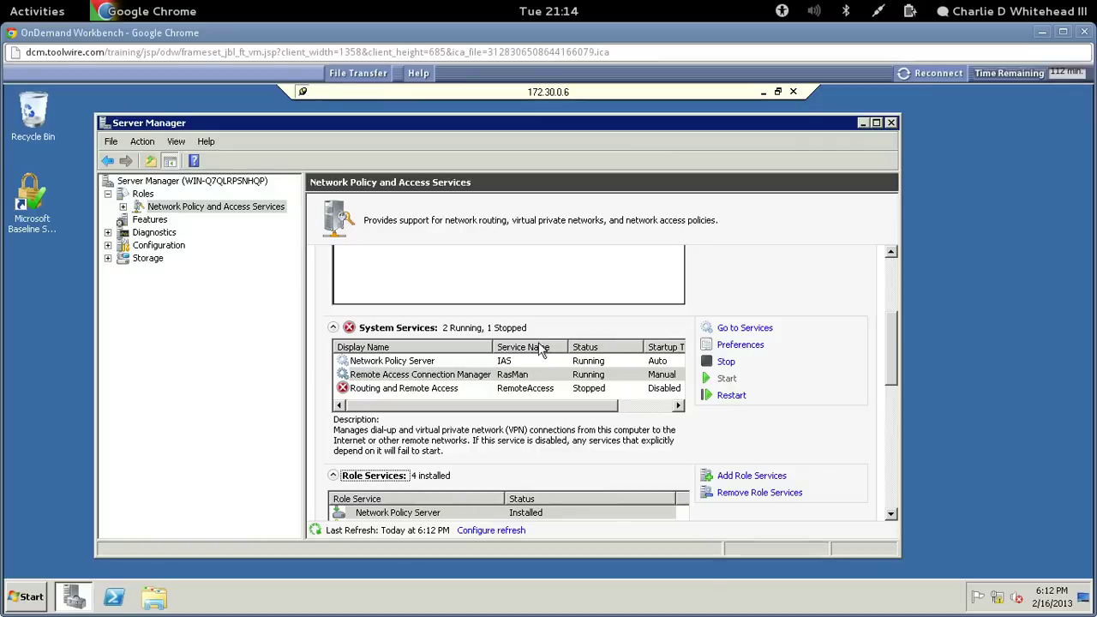
left_click(112, 141)
left_click(120, 187)
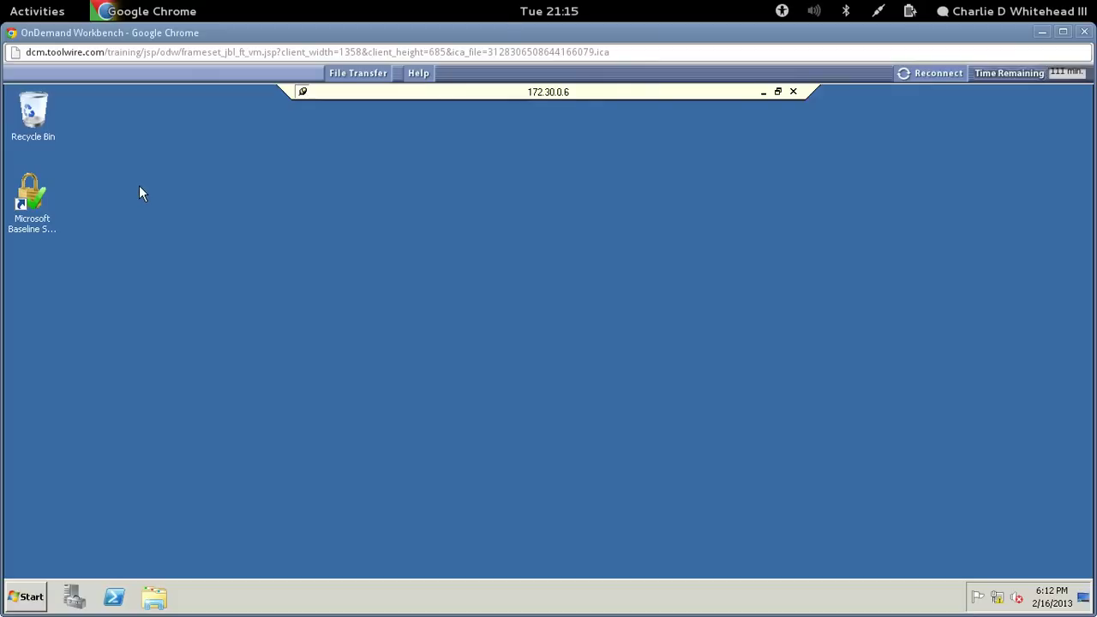
Open the Network Policy Server console from Administrative Tools and reposition its window
left_click(26, 600)
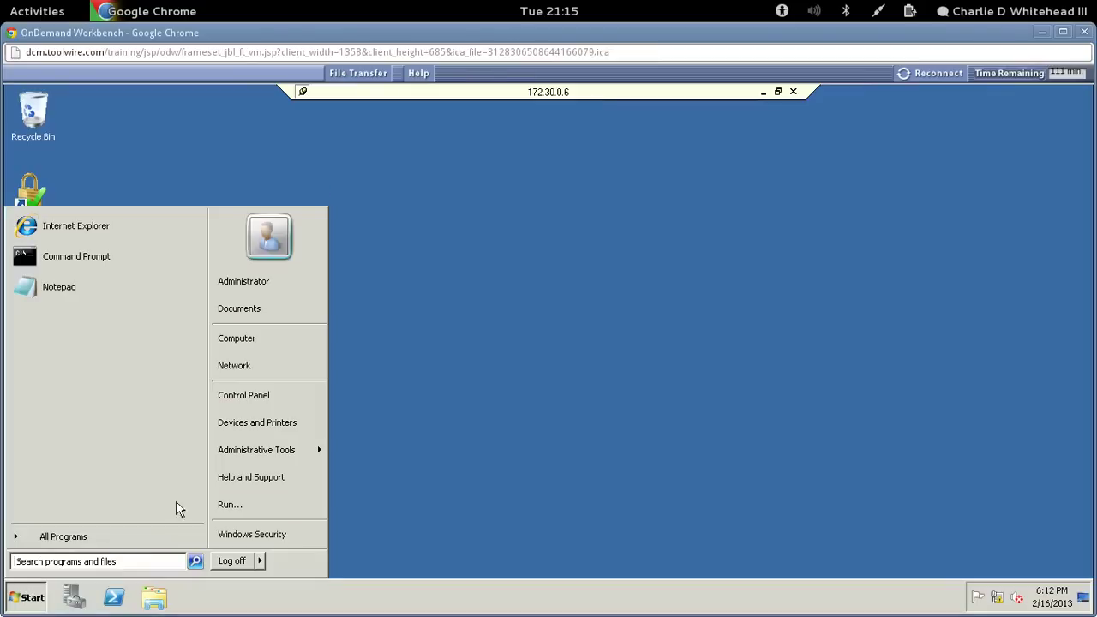
mouse_move(297, 454)
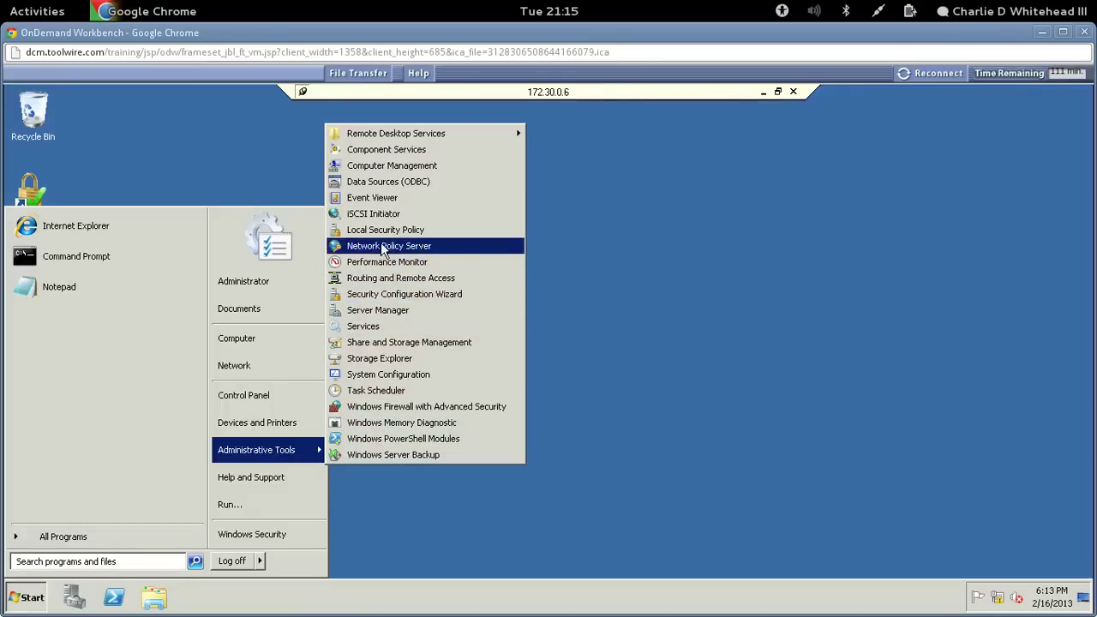
left_click(382, 249)
left_click_drag(264, 96, 372, 125)
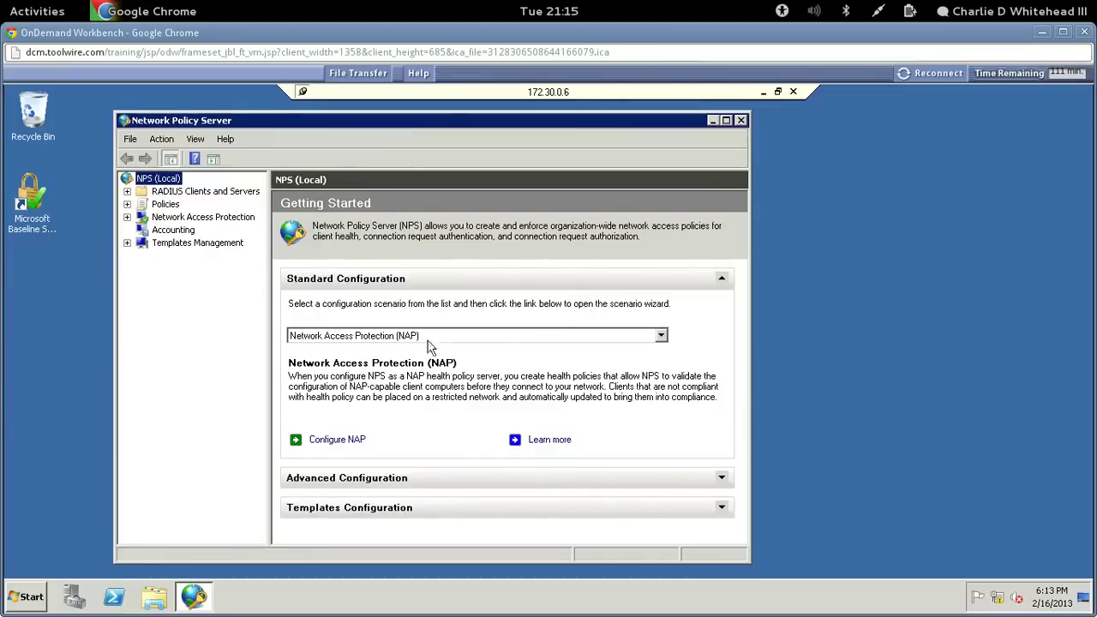
Select the 'RADIUS server for Dial-Up or VPN Connections' scenario and launch the Configure VPN or Dial-Up wizard
left_click(663, 338)
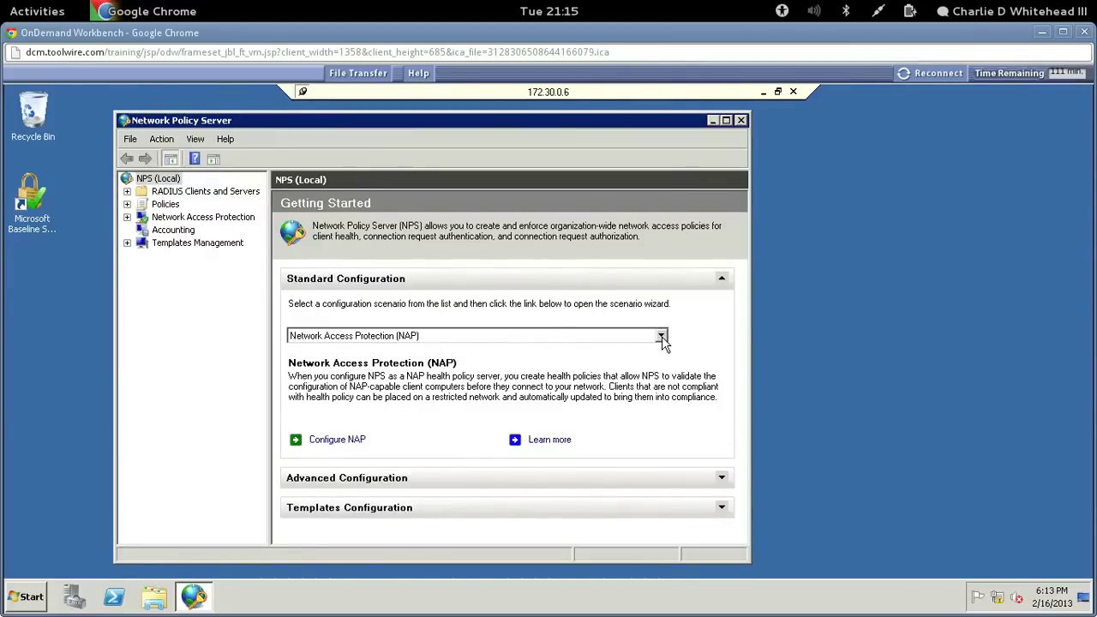
left_click(663, 339)
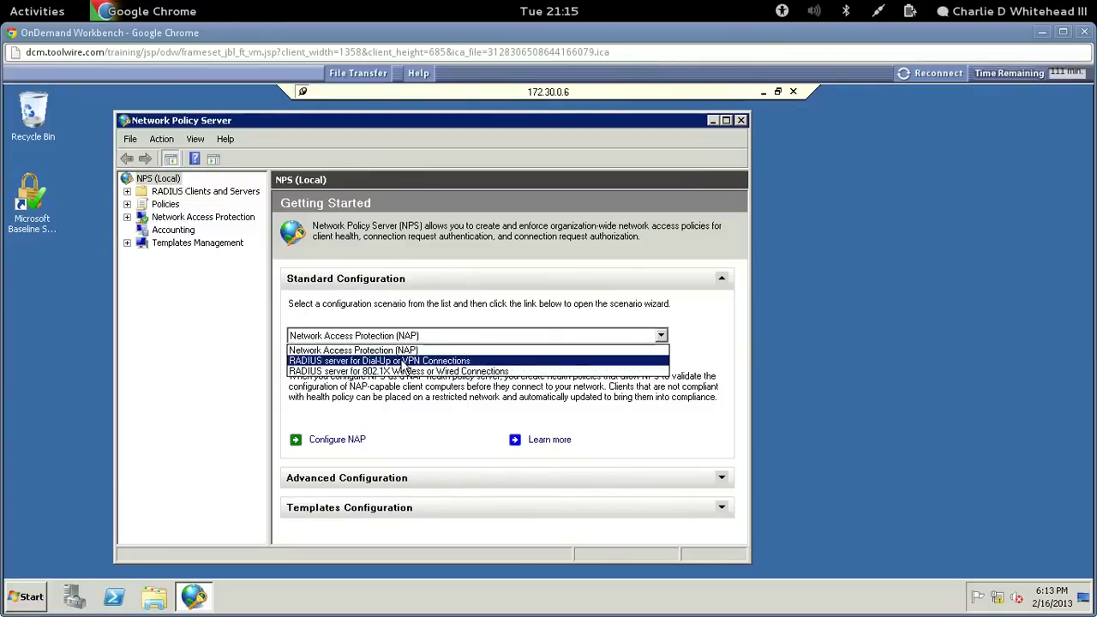
left_click(402, 361)
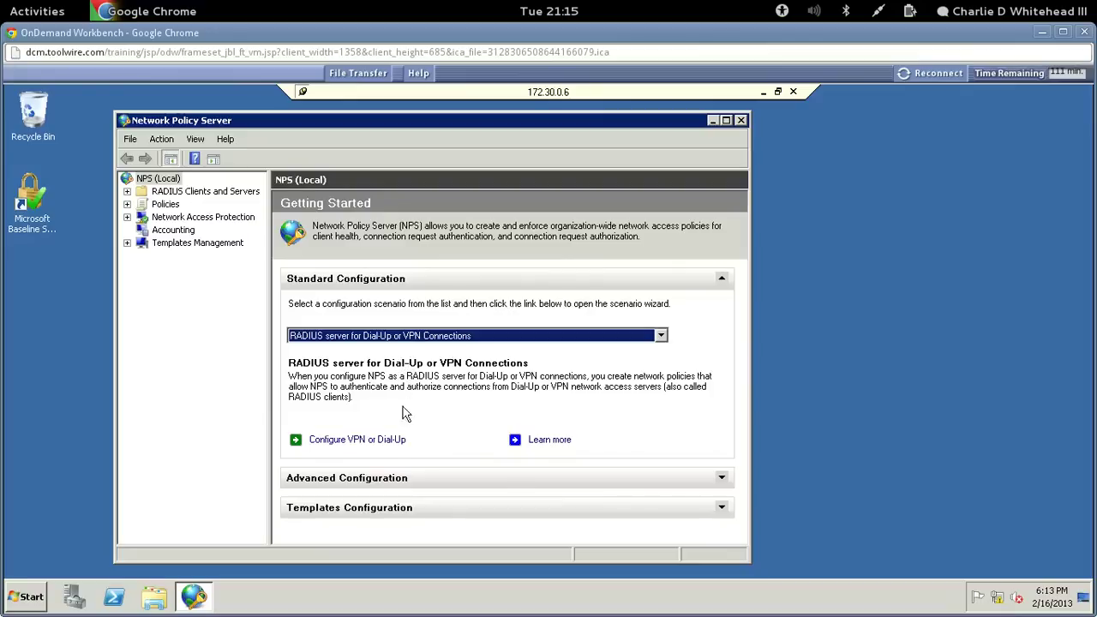
left_click(369, 441)
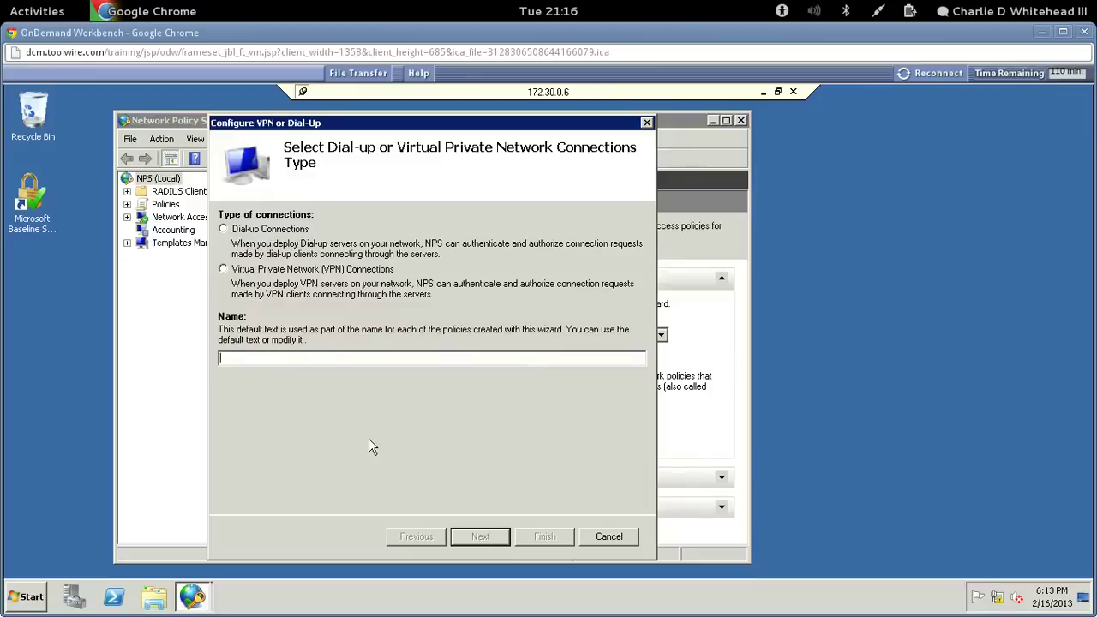
Choose VPN as the connection type, add no RADIUS clients, and keep MS-CHAPv2 authentication
left_click(224, 270)
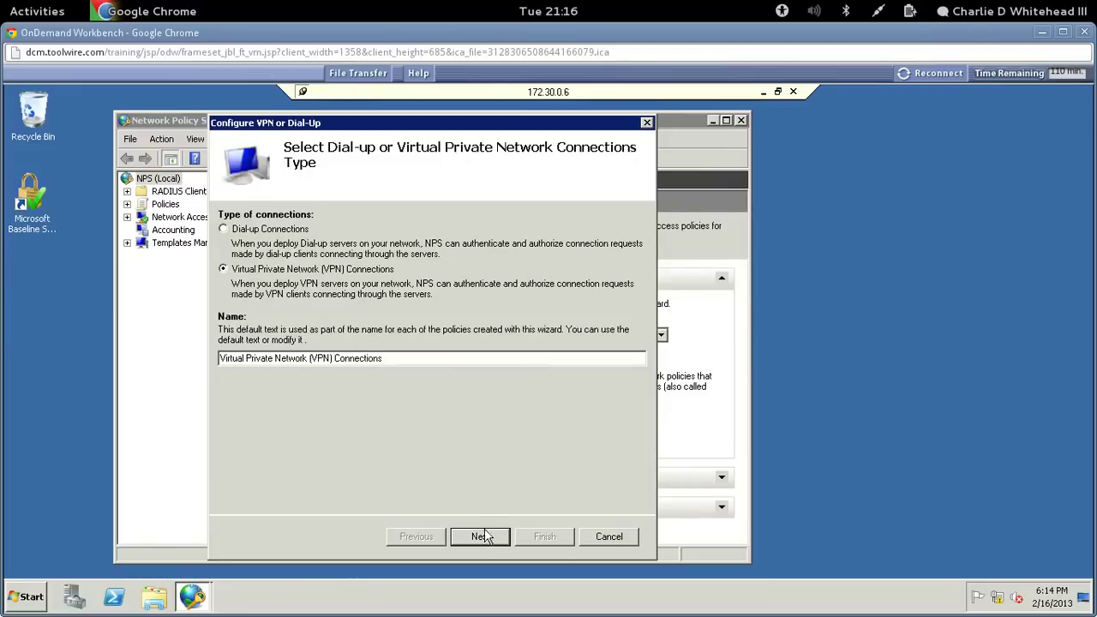
left_click(488, 537)
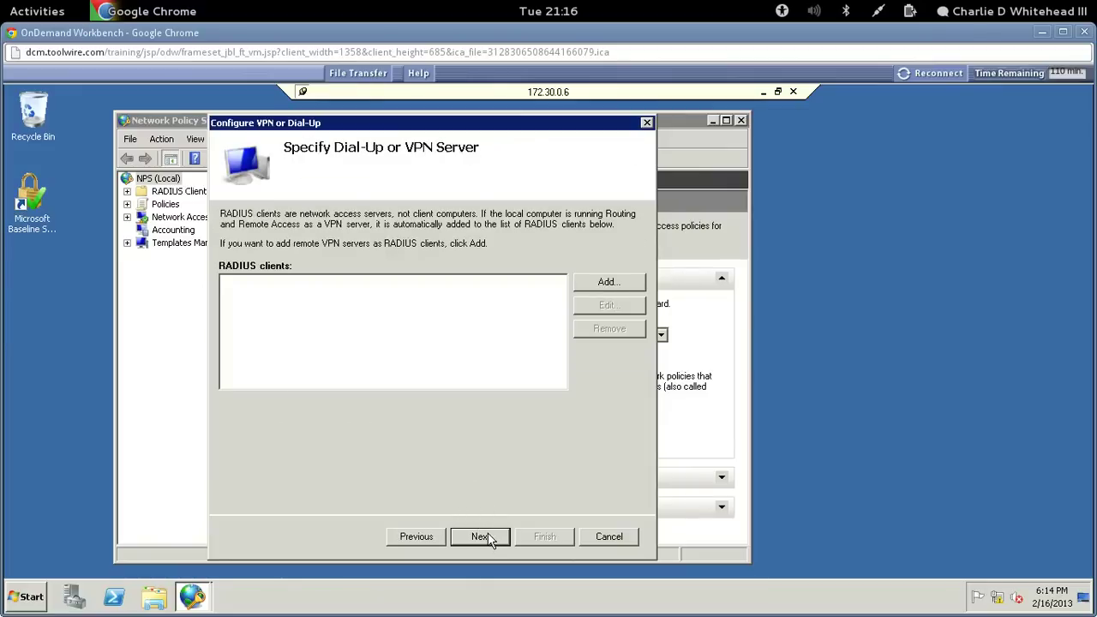
left_click(480, 540)
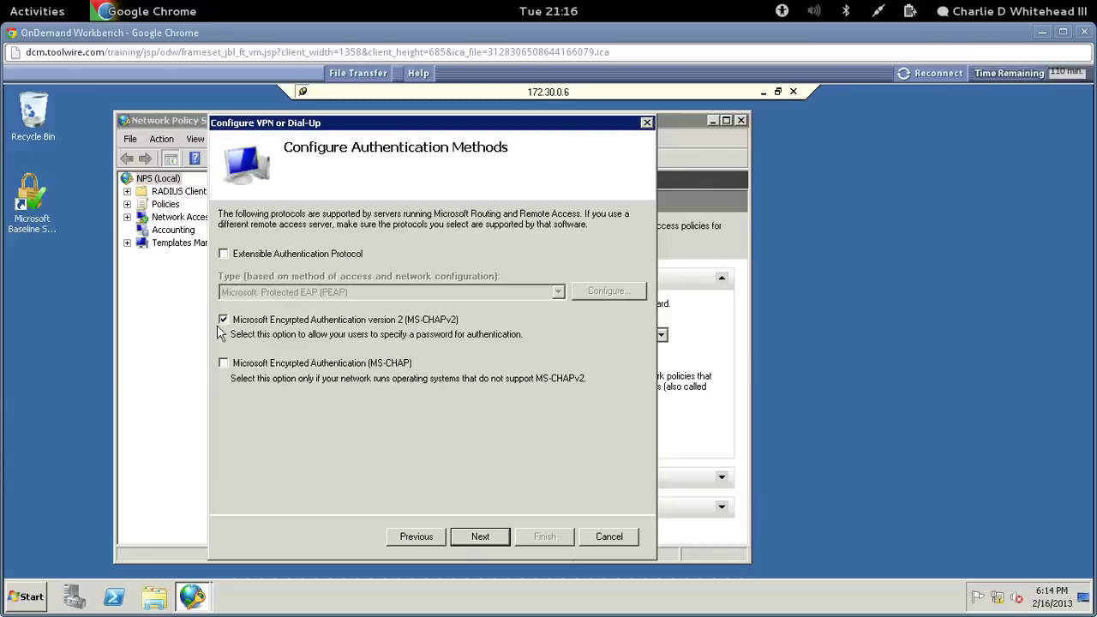
left_click(504, 542)
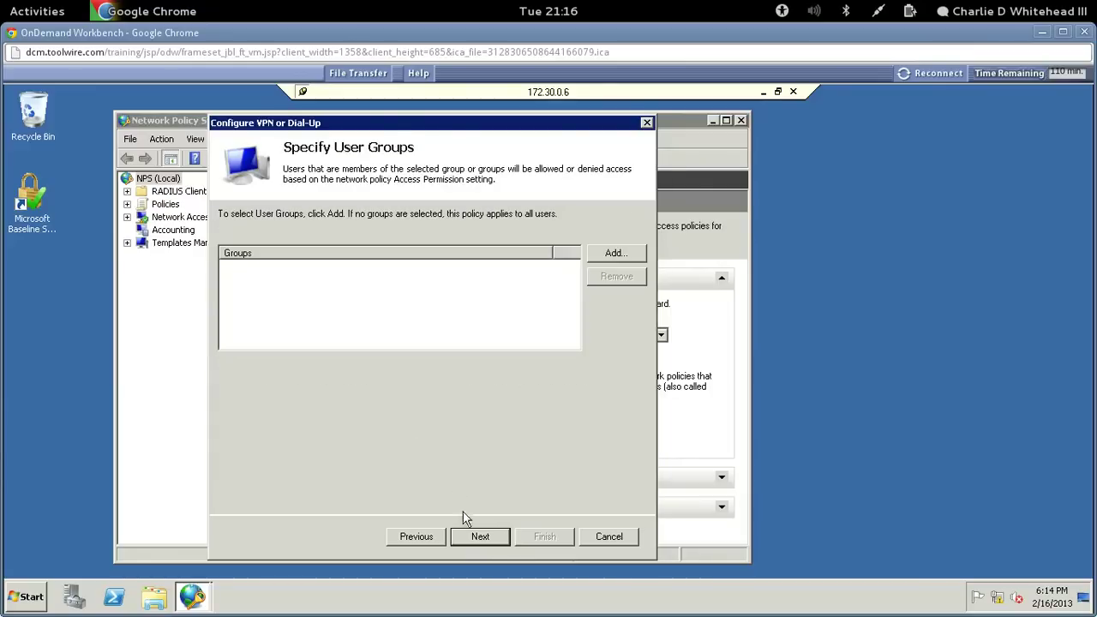
Finish the wizard with no group restriction, no IP filters, all three encryption strengths, and no realm
left_click(480, 538)
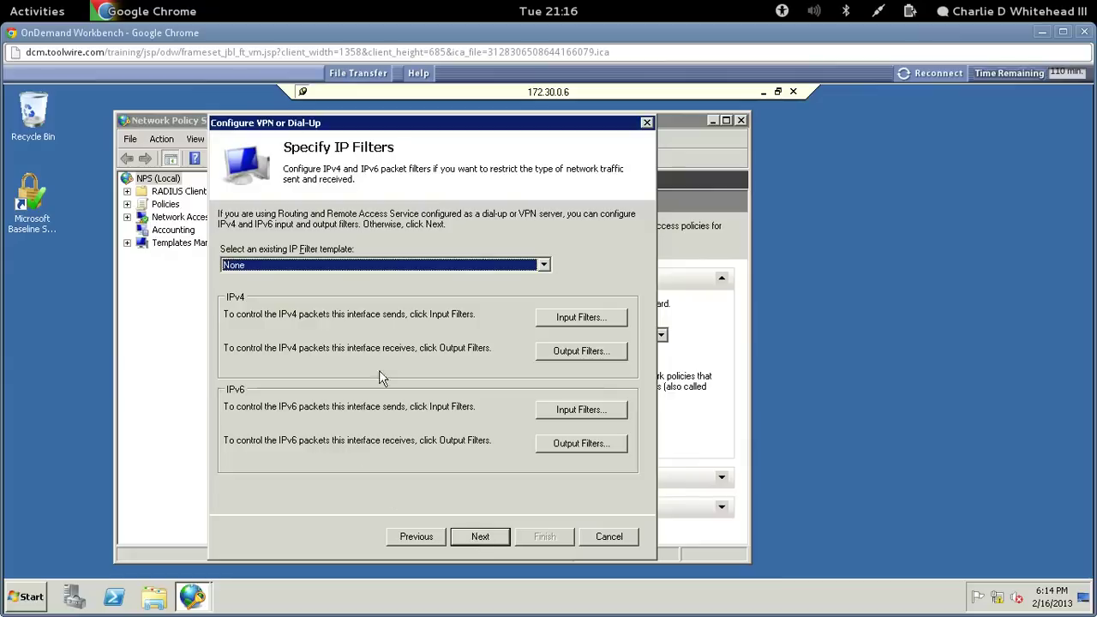
left_click(481, 540)
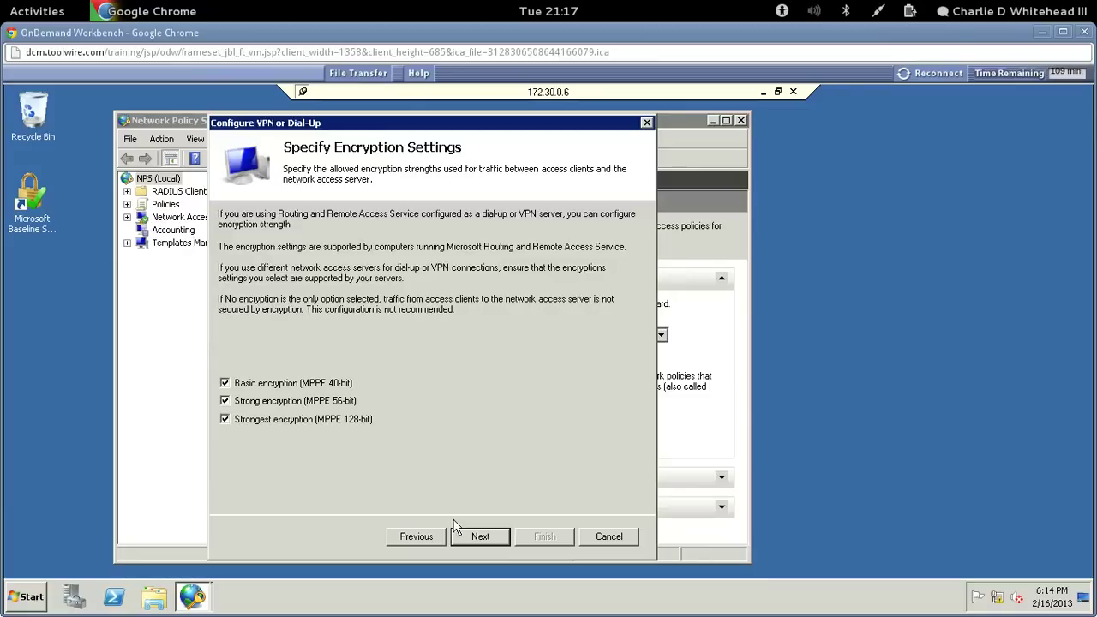
left_click(485, 538)
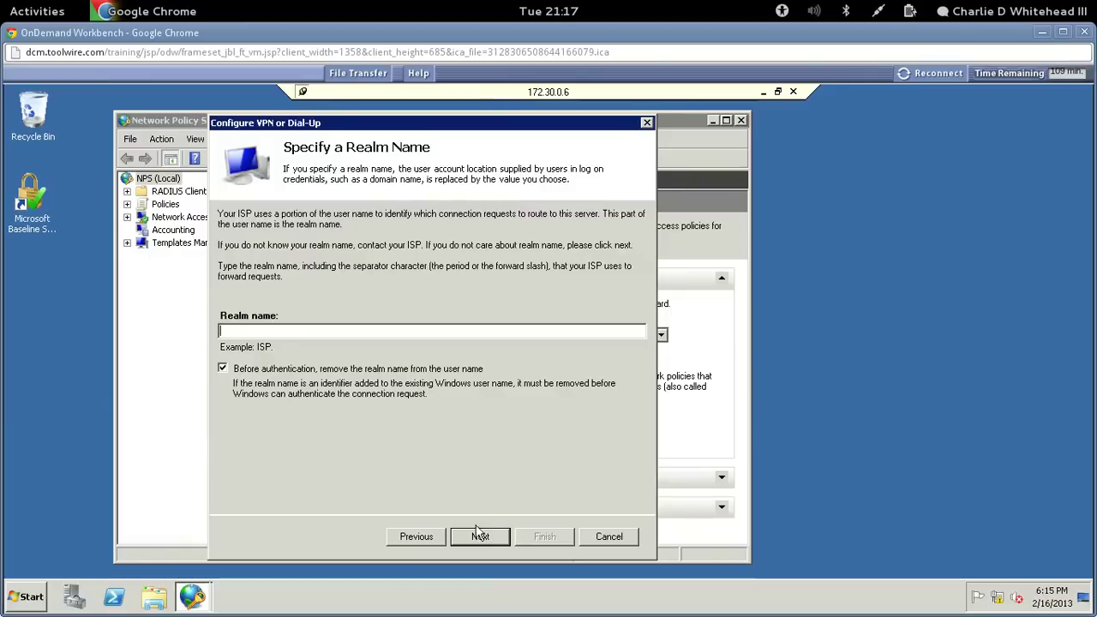
left_click(482, 539)
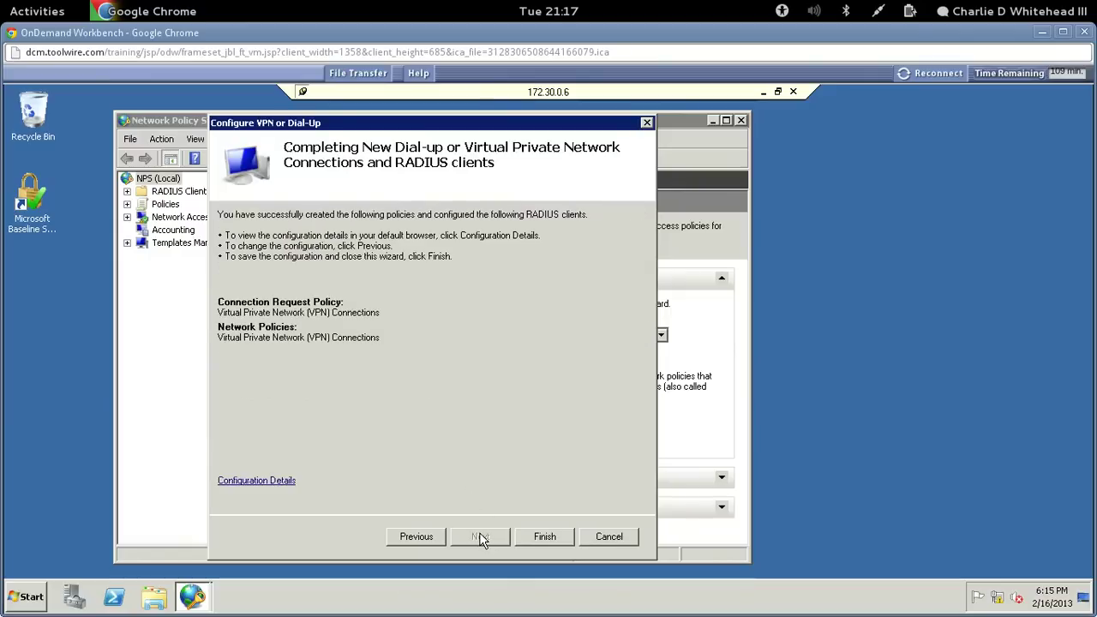
left_click(545, 537)
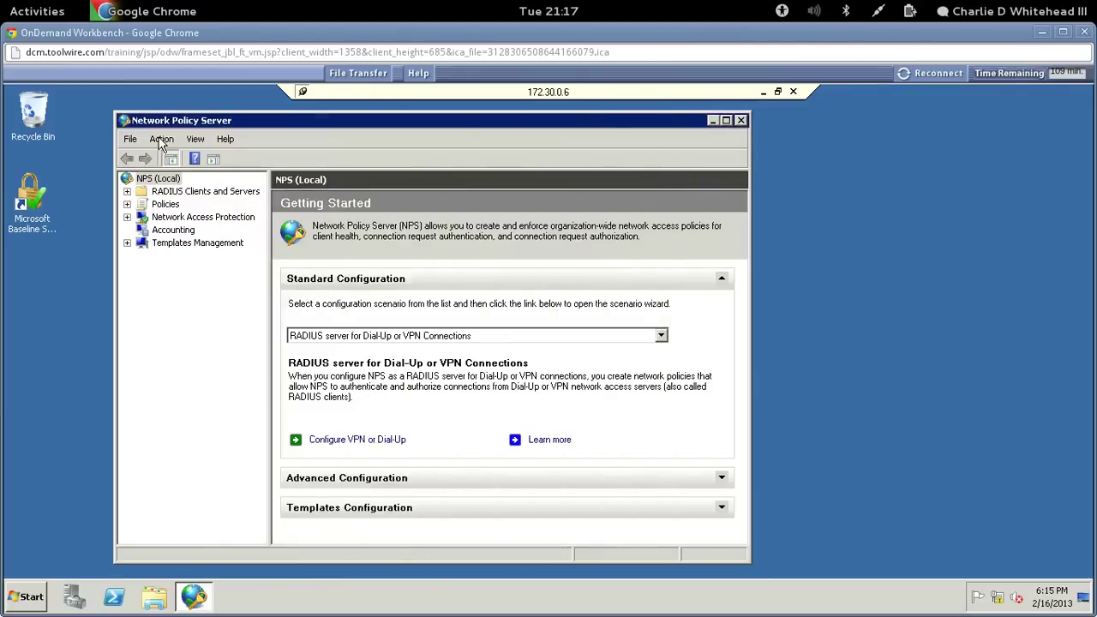
Exit Network Policy Server and launch Routing and Remote Access from Administrative Tools
left_click(130, 140)
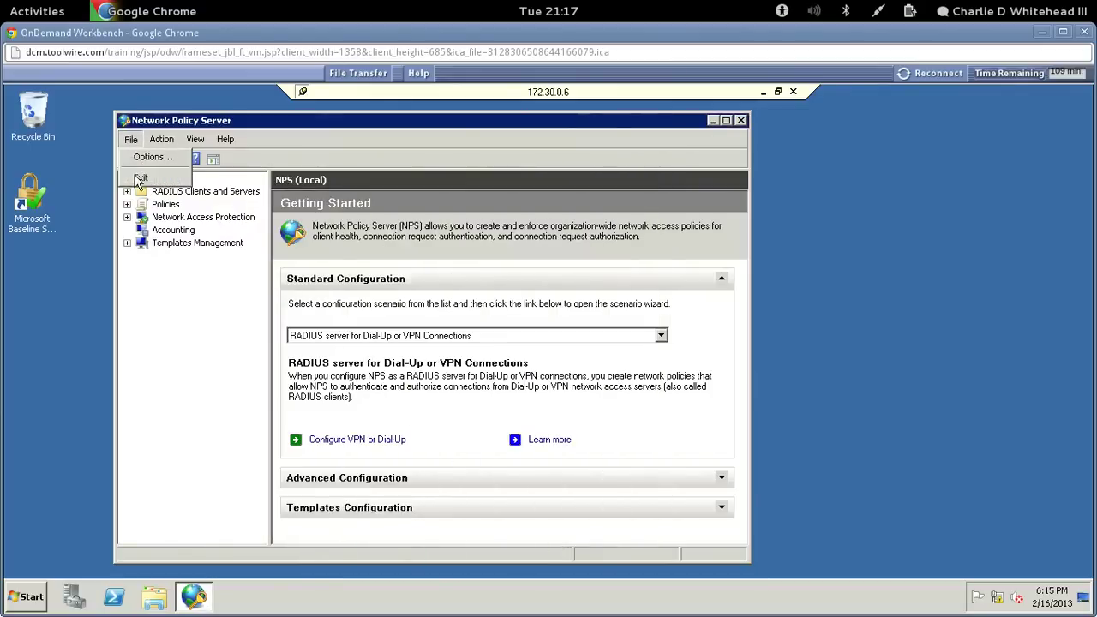
left_click(136, 180)
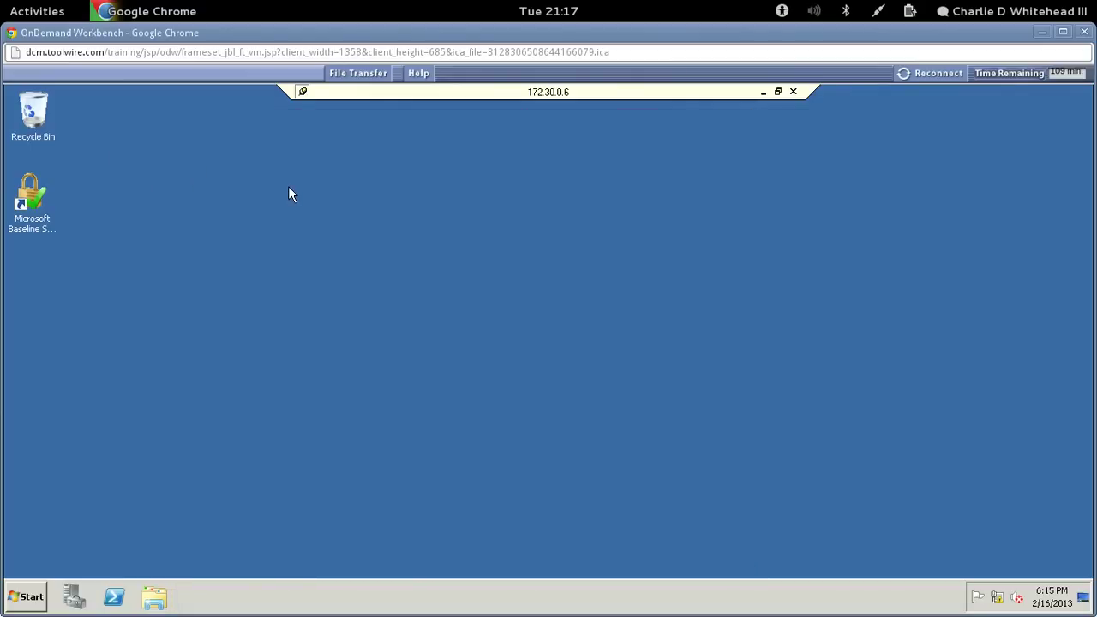
left_click(25, 597)
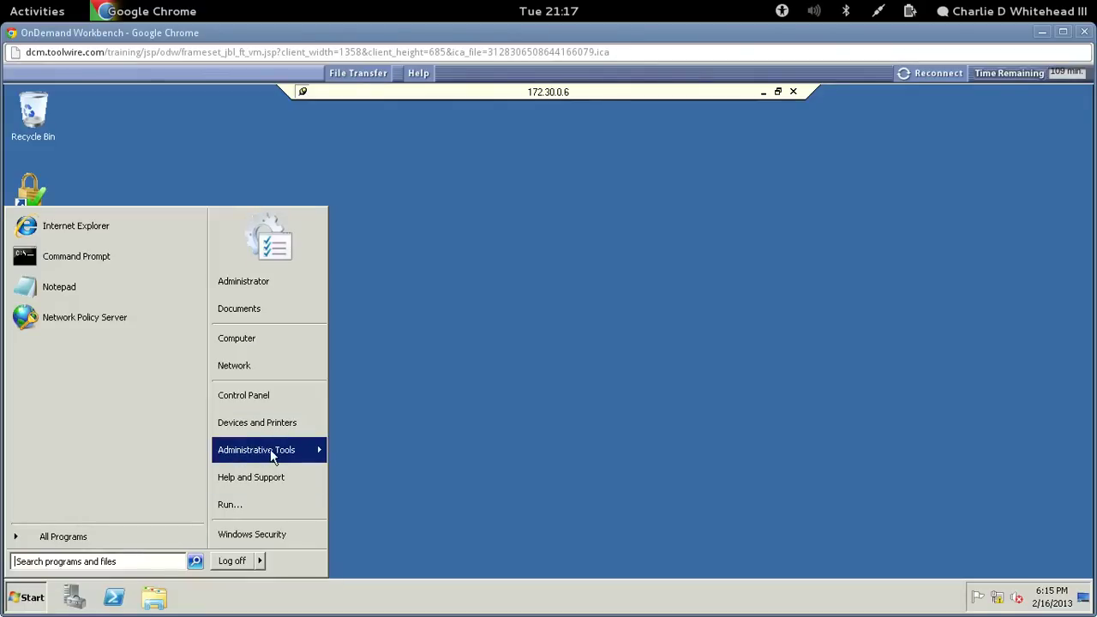
mouse_move(274, 458)
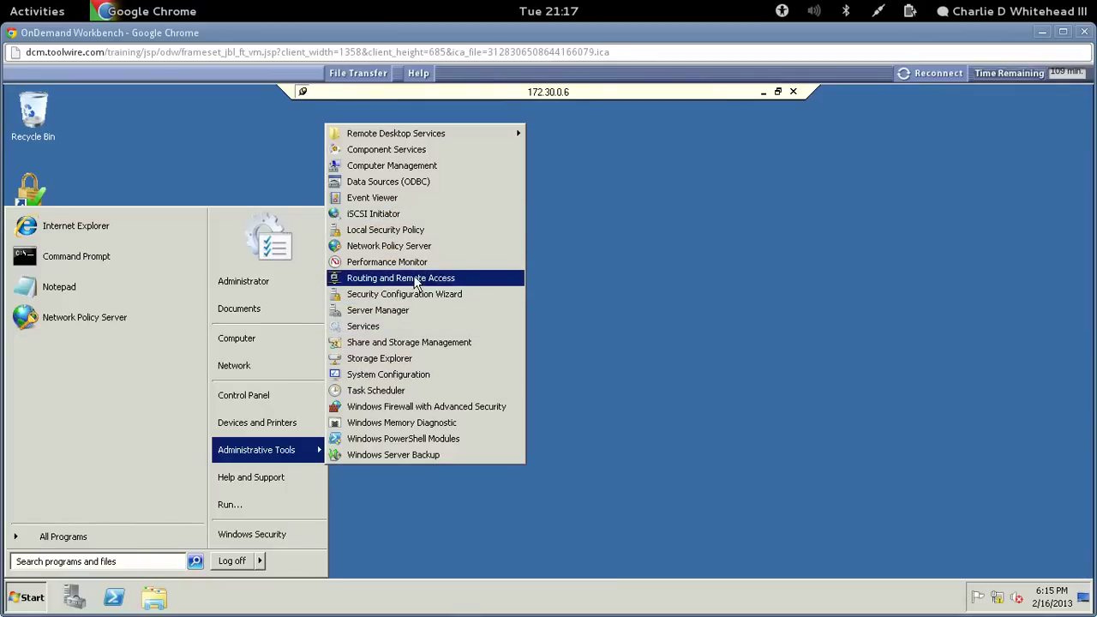
left_click(418, 283)
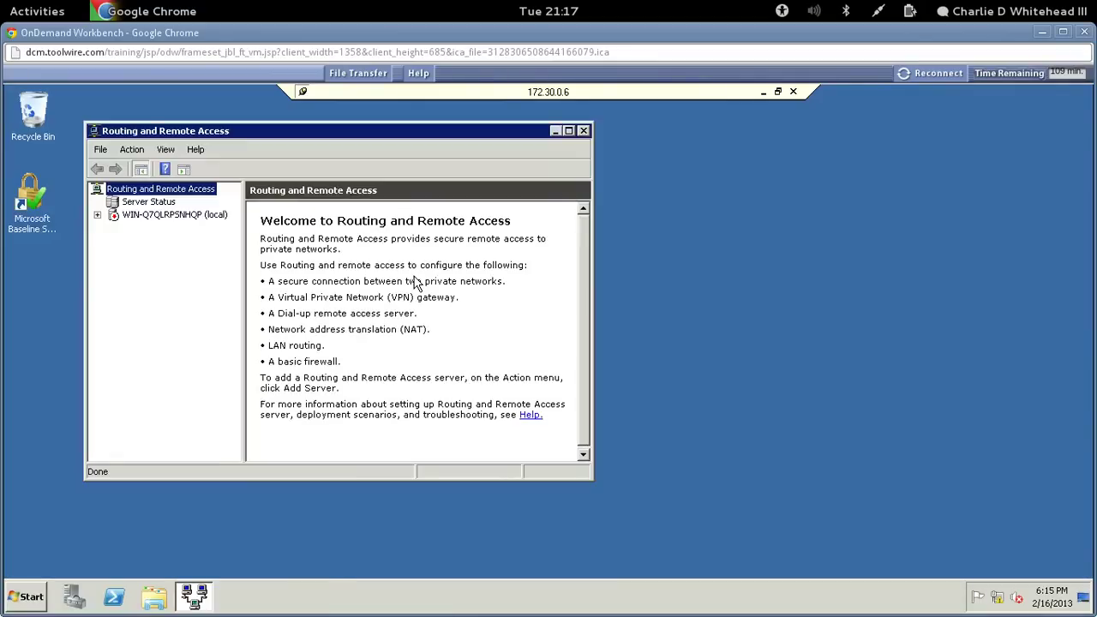
Run Configure and Enable Routing and Remote Access on the local server with Custom configuration and only VPN access
left_click(168, 216)
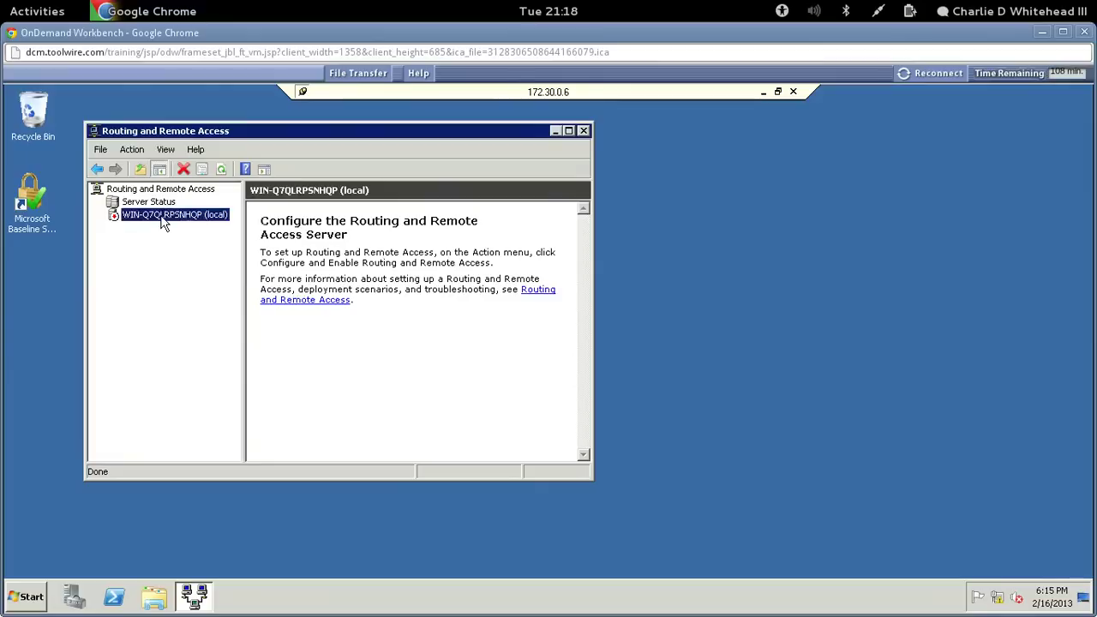
right_click(161, 220)
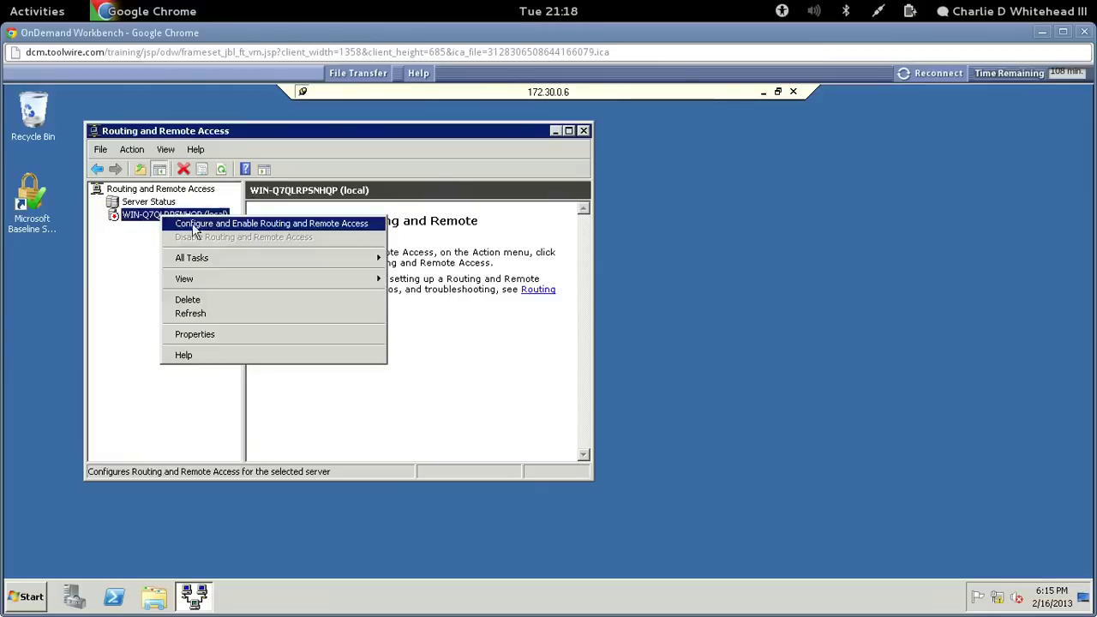
left_click(248, 225)
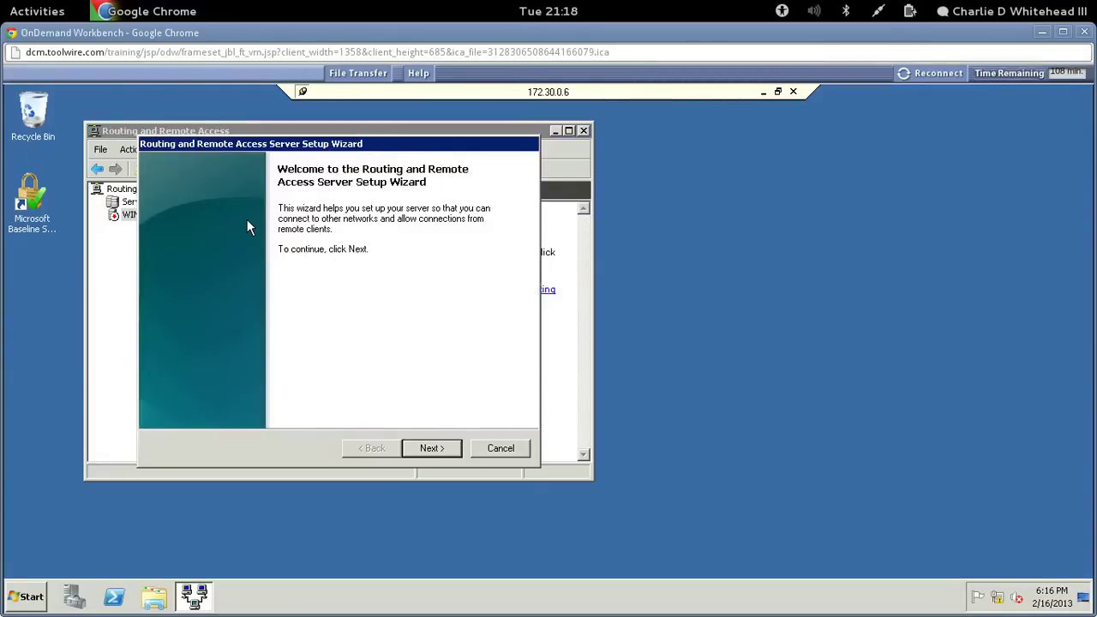
left_click(433, 456)
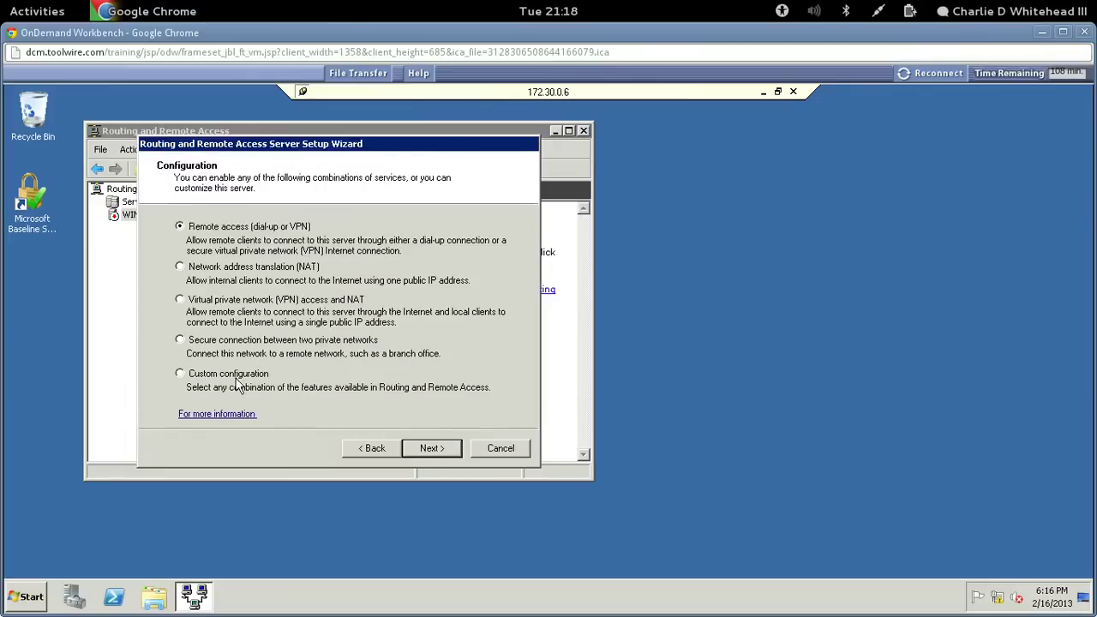
left_click(180, 374)
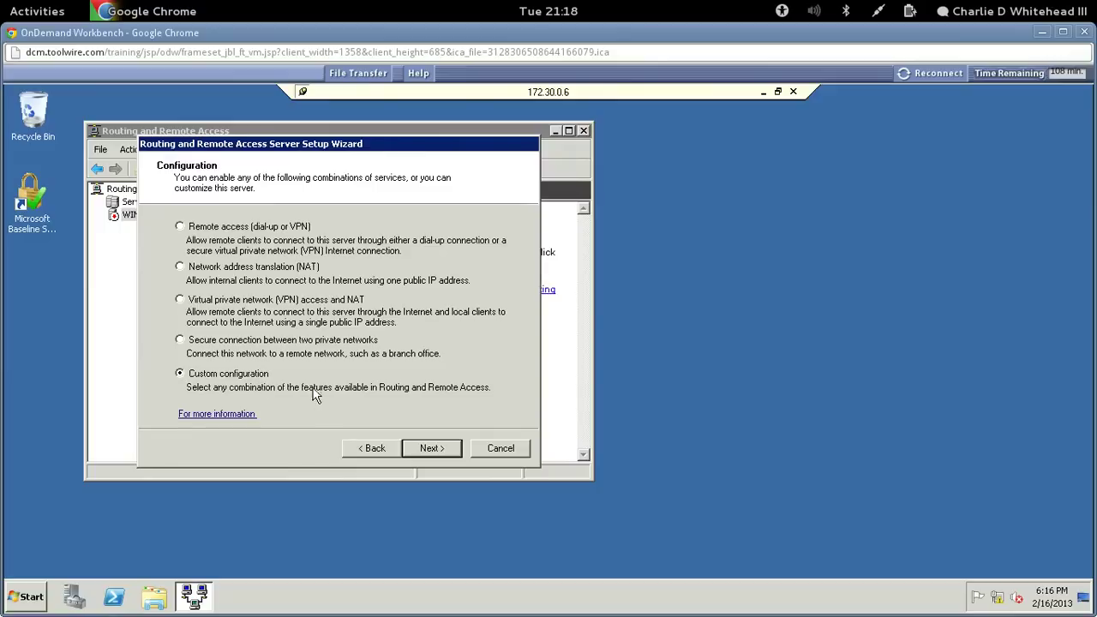
left_click(428, 453)
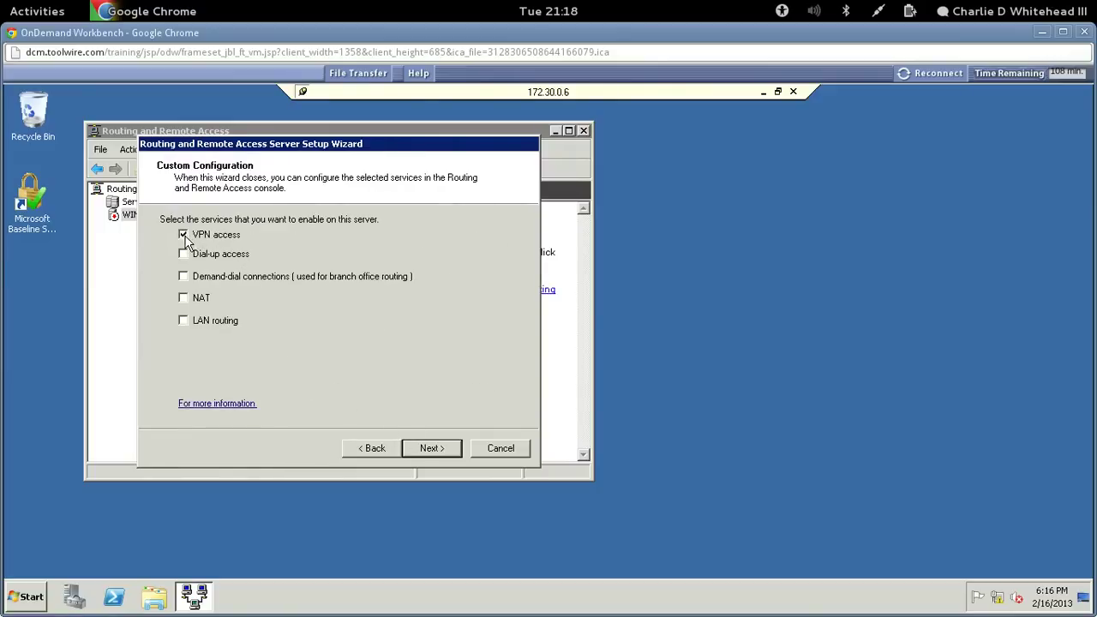
left_click(433, 449)
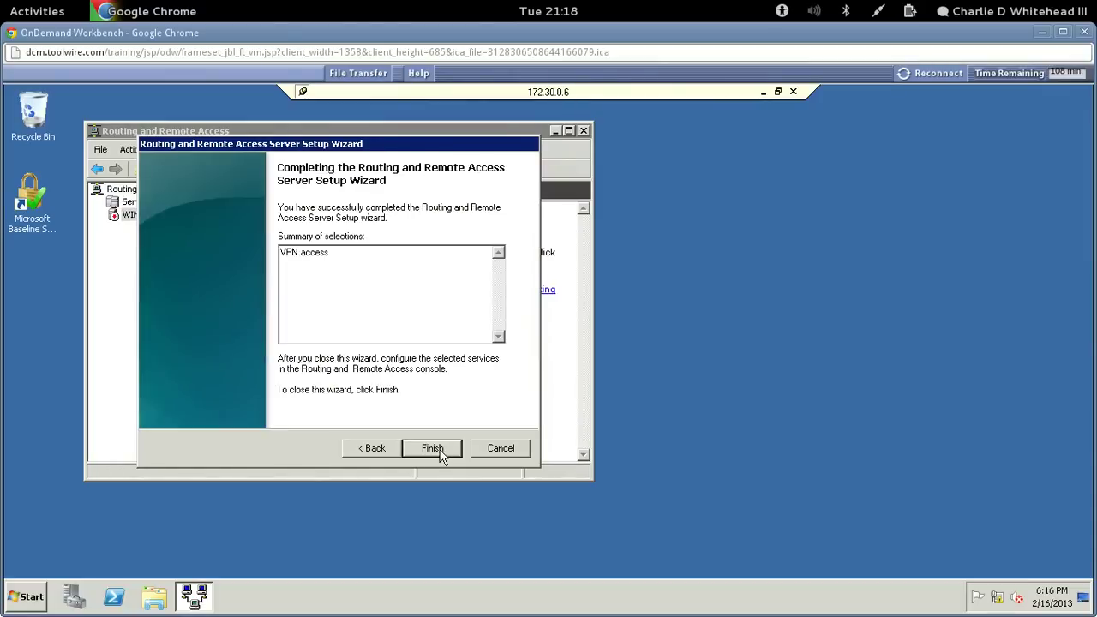
Finish the setup wizard, accept the connection request policy notice, and start the service
left_click(429, 453)
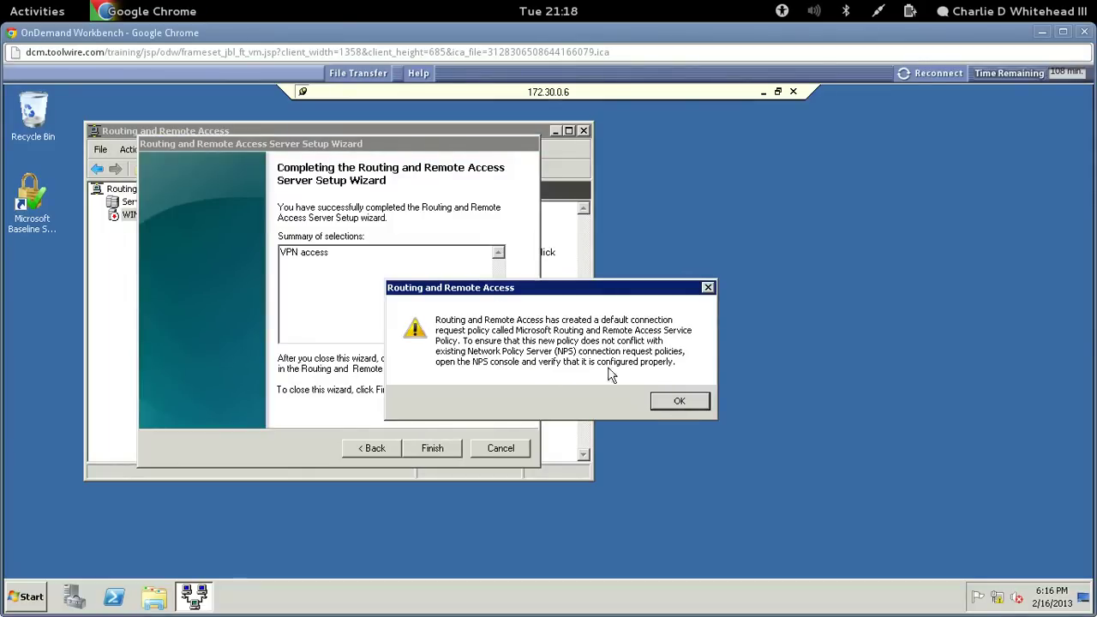
left_click(679, 403)
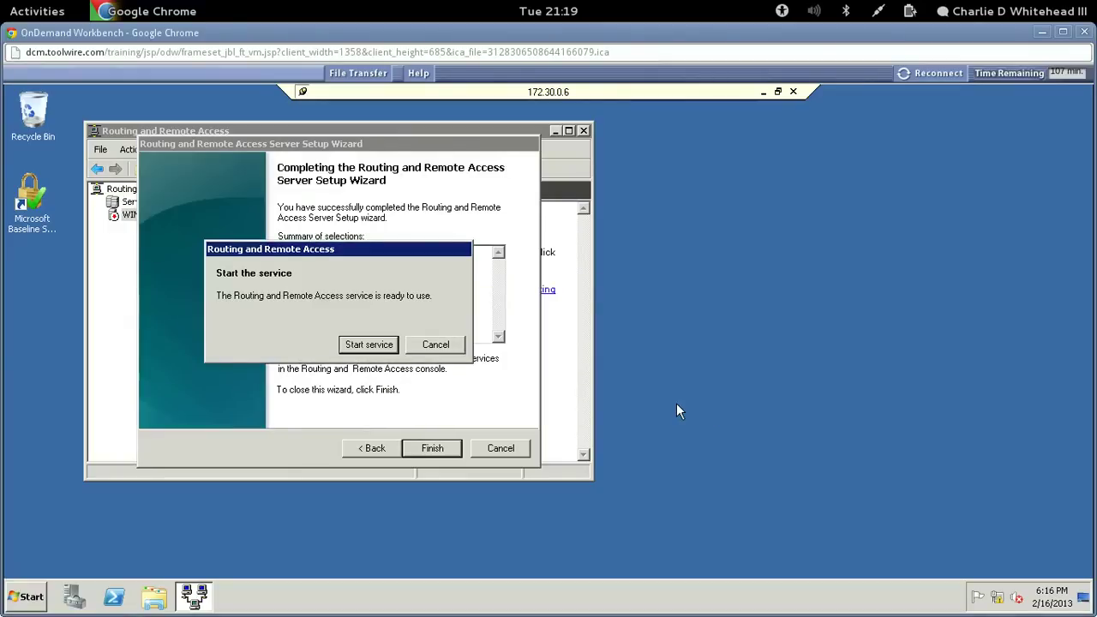
left_click(363, 349)
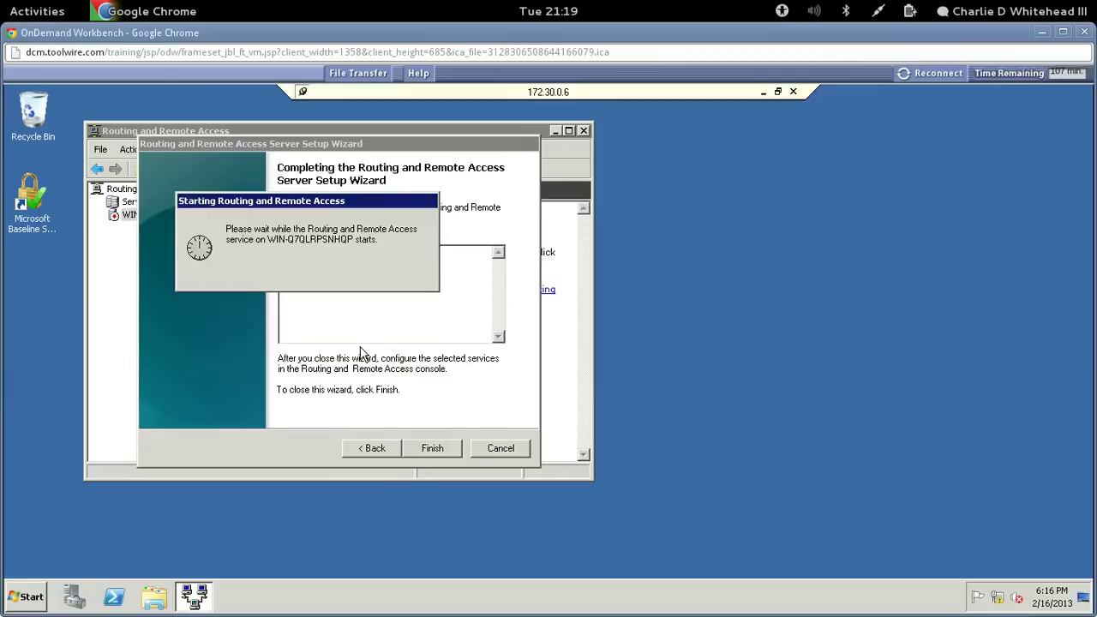
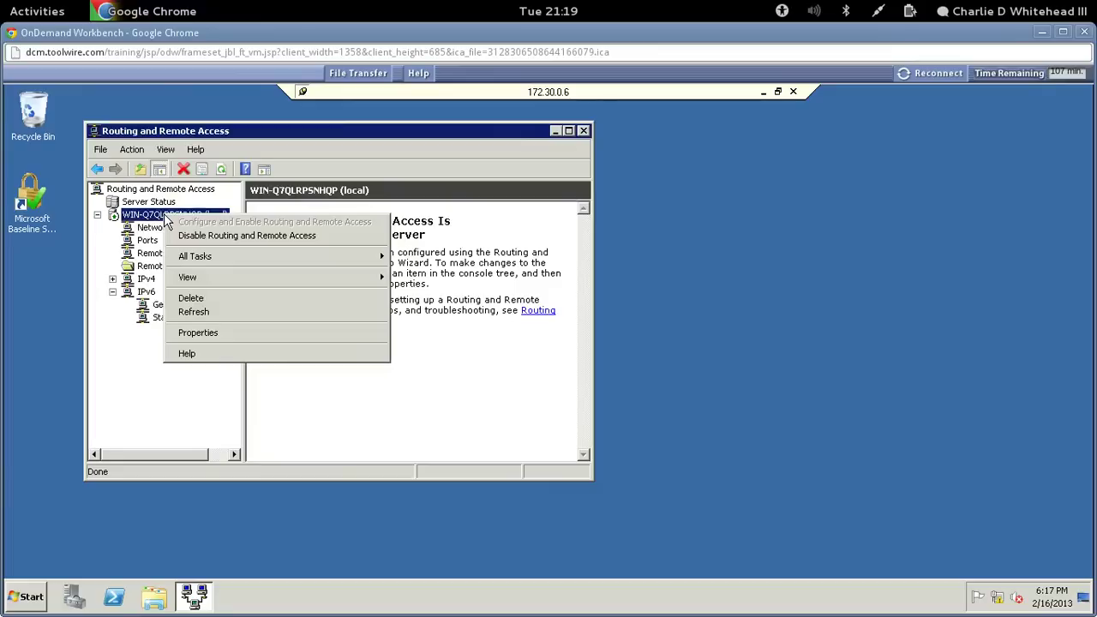
In the server's IPv4 properties, select Static address pool and start adding a new address range
left_click(203, 332)
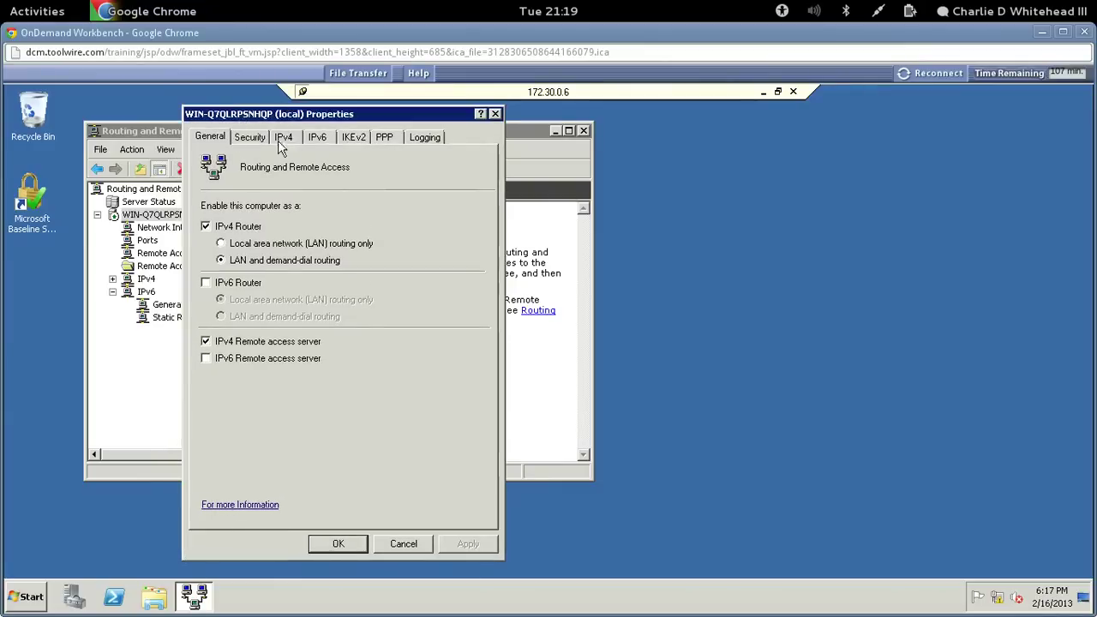
left_click(286, 144)
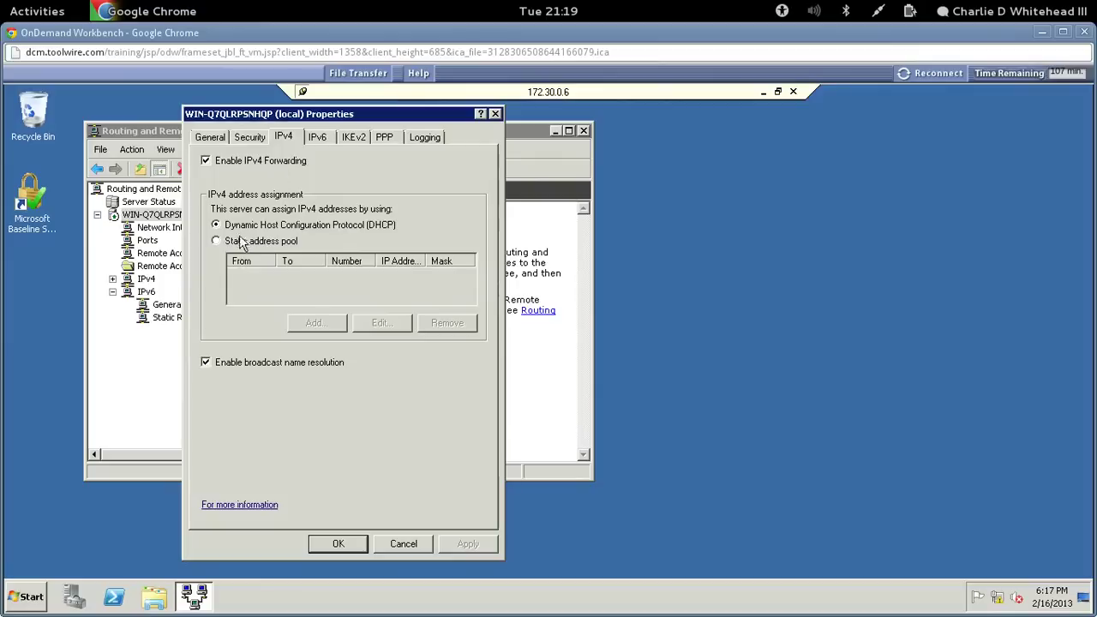
left_click(215, 242)
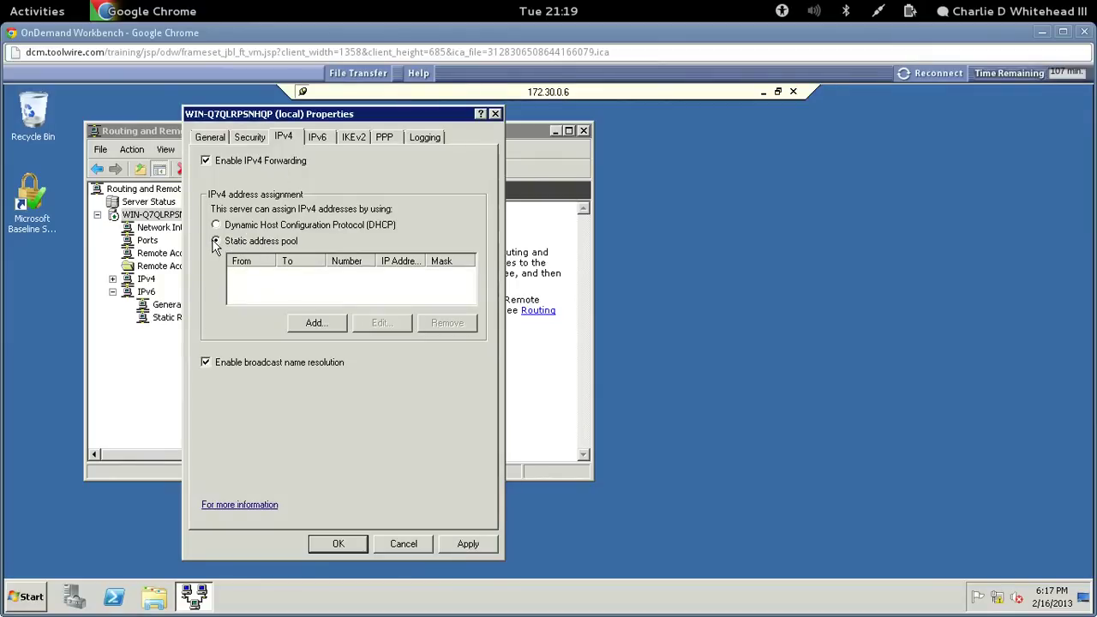
left_click(315, 323)
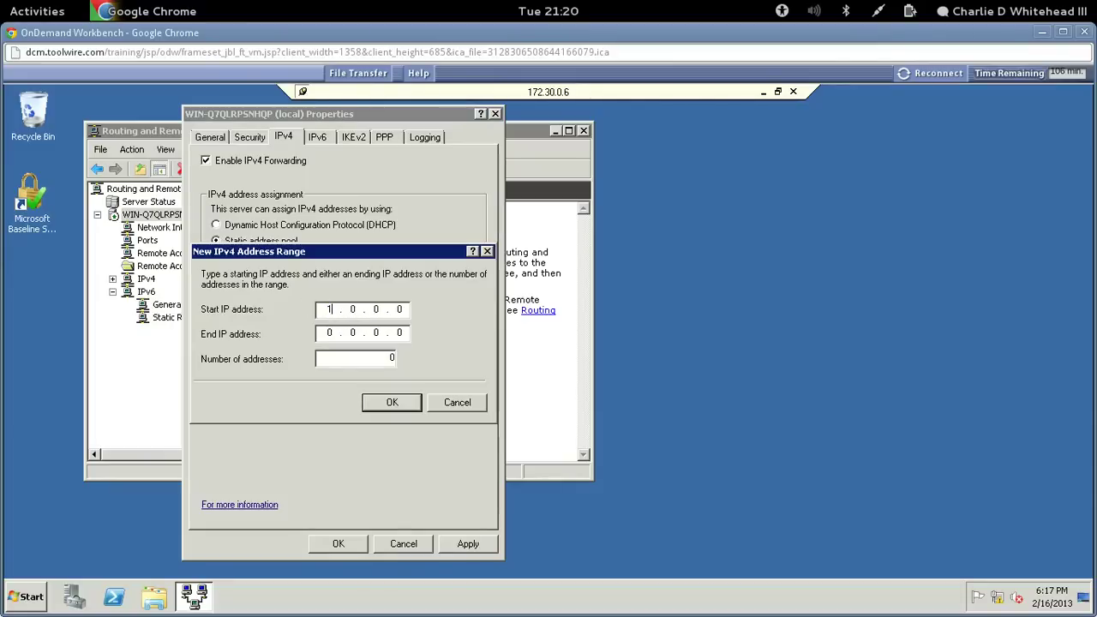
Enter start address 172.0.0.250 and end address 172.0.0.252, then confirm the range
type("172")
key("BackSpace")
type("0")
type("250")
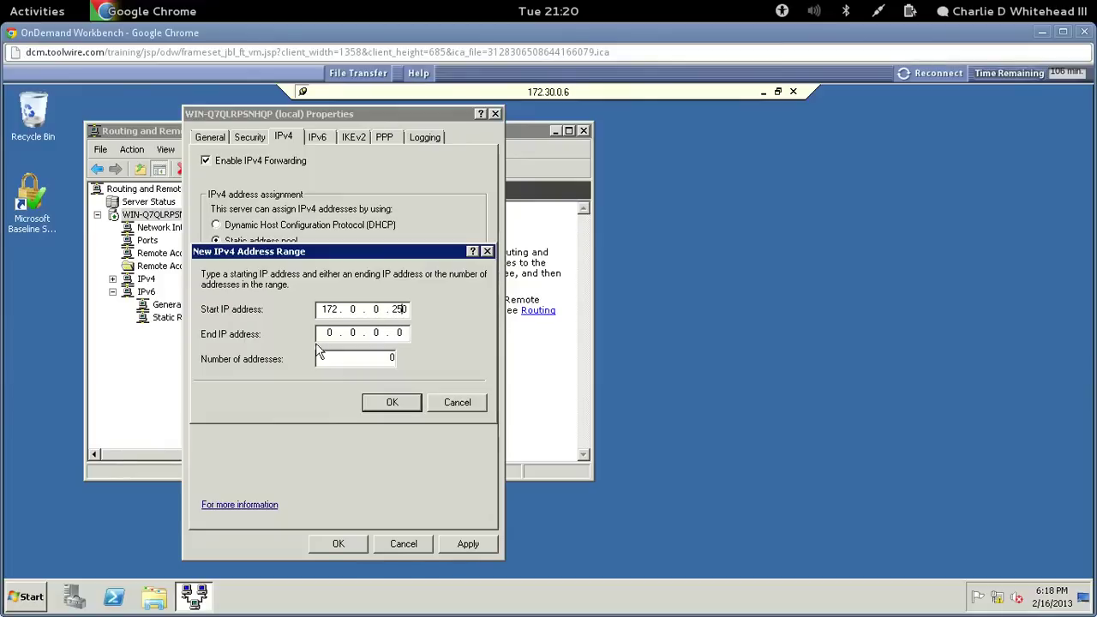
left_click(328, 334)
type("172.0.0.252")
left_click(386, 408)
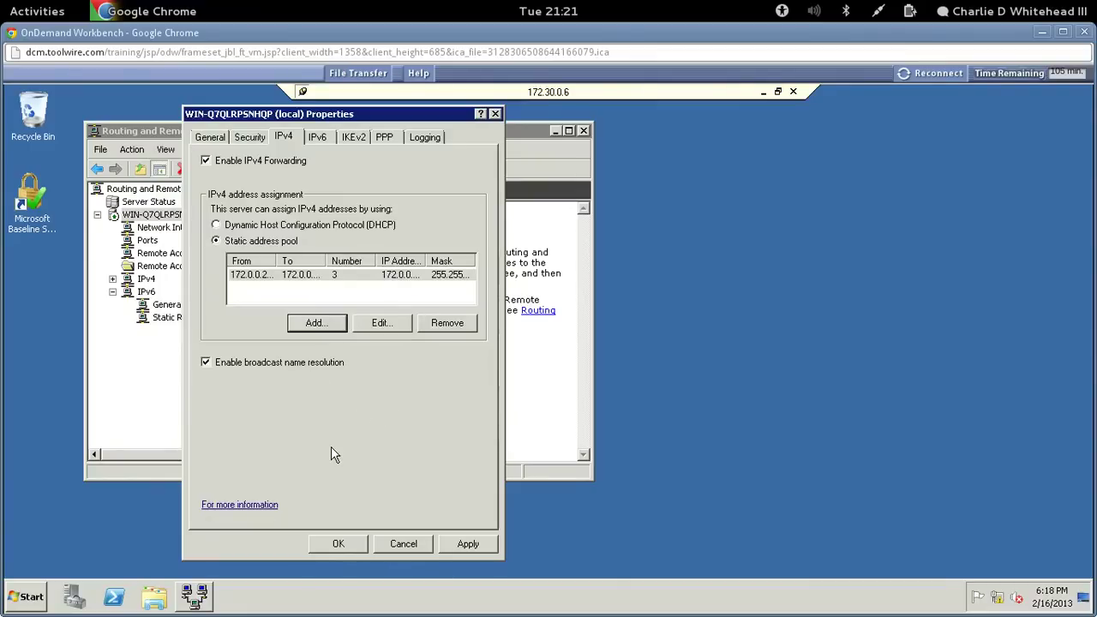
Save the server properties and exit Routing and Remote Access
left_click(363, 545)
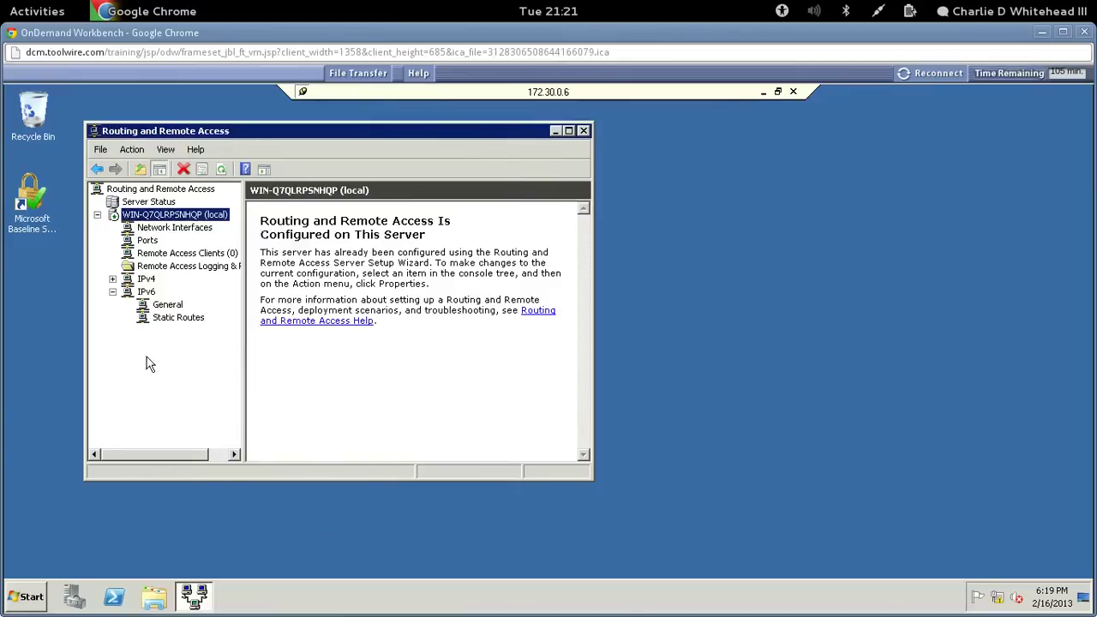
left_click(101, 149)
left_click(109, 189)
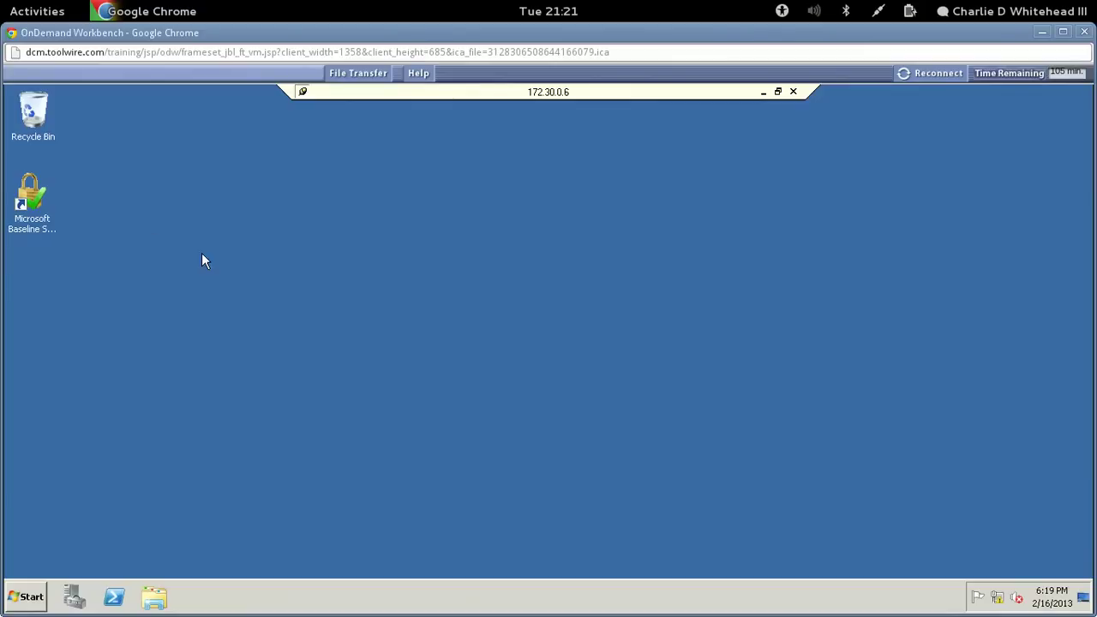
From the local Explorer folder, open TargetWindows01.rdp to connect to 172.30.0.8
left_click(764, 95)
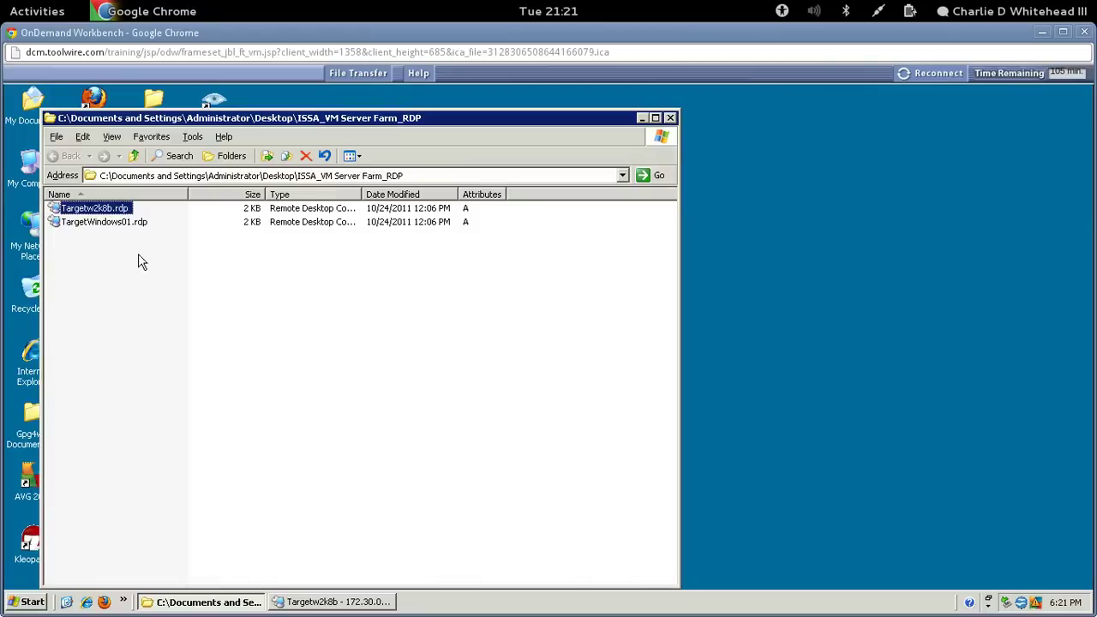
left_click(104, 225)
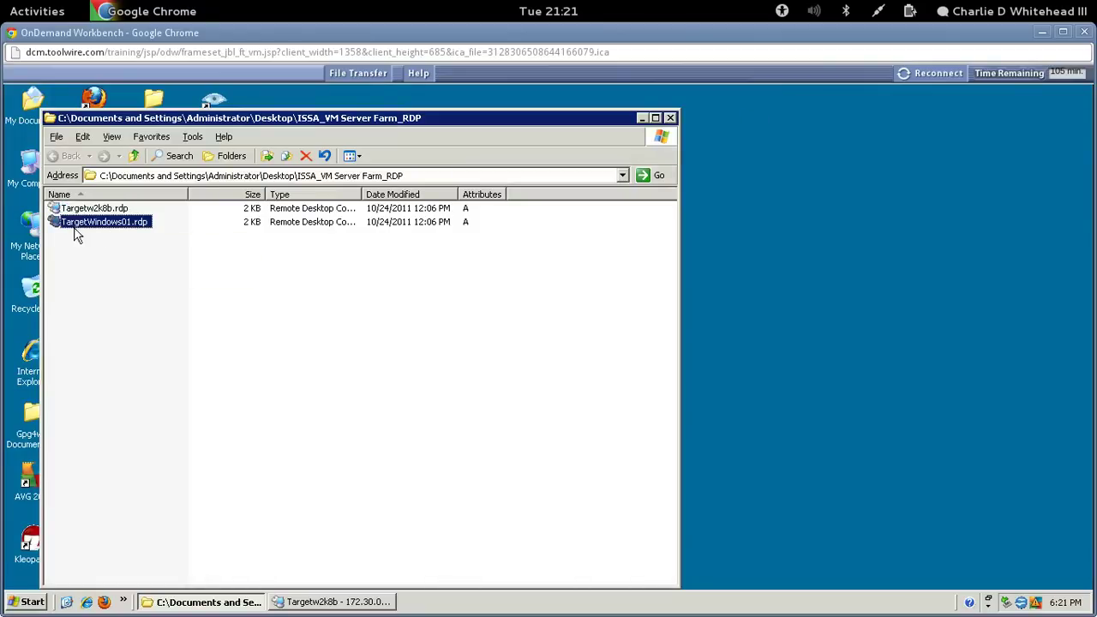
double_click(83, 224)
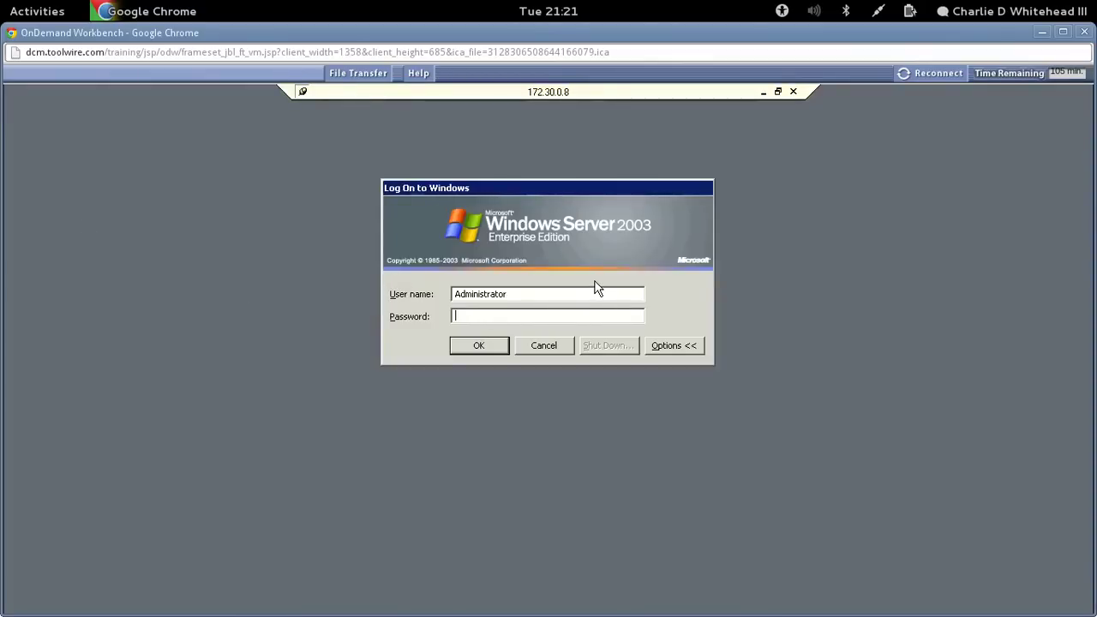
Log on as Administrator with the account password, then open Network Connections from Start > Settings
type("••••••••••••••")
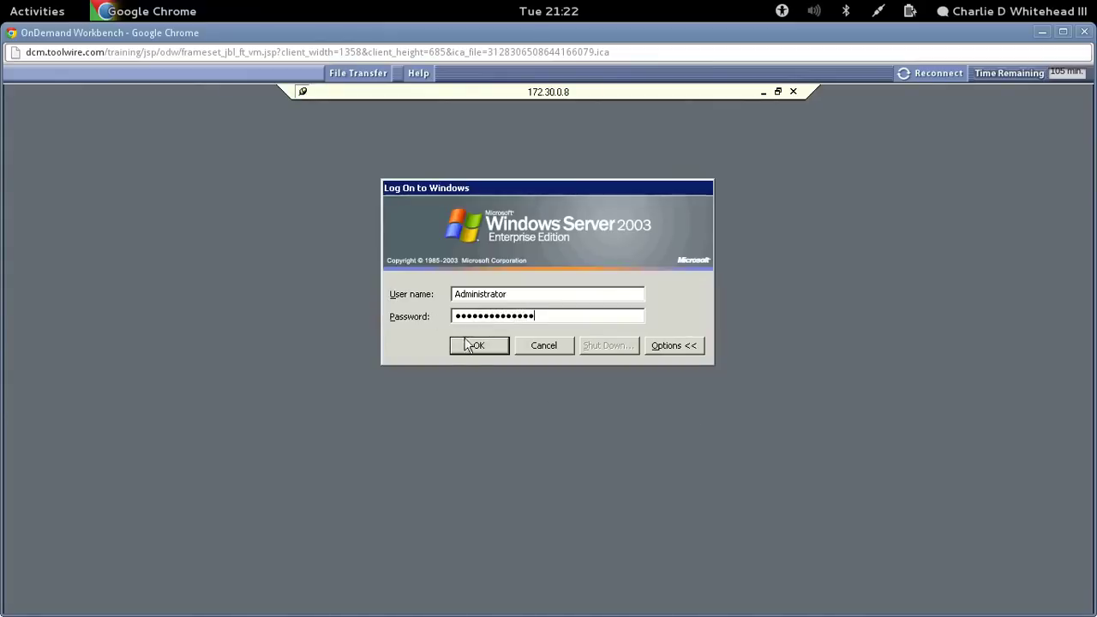
left_click(478, 348)
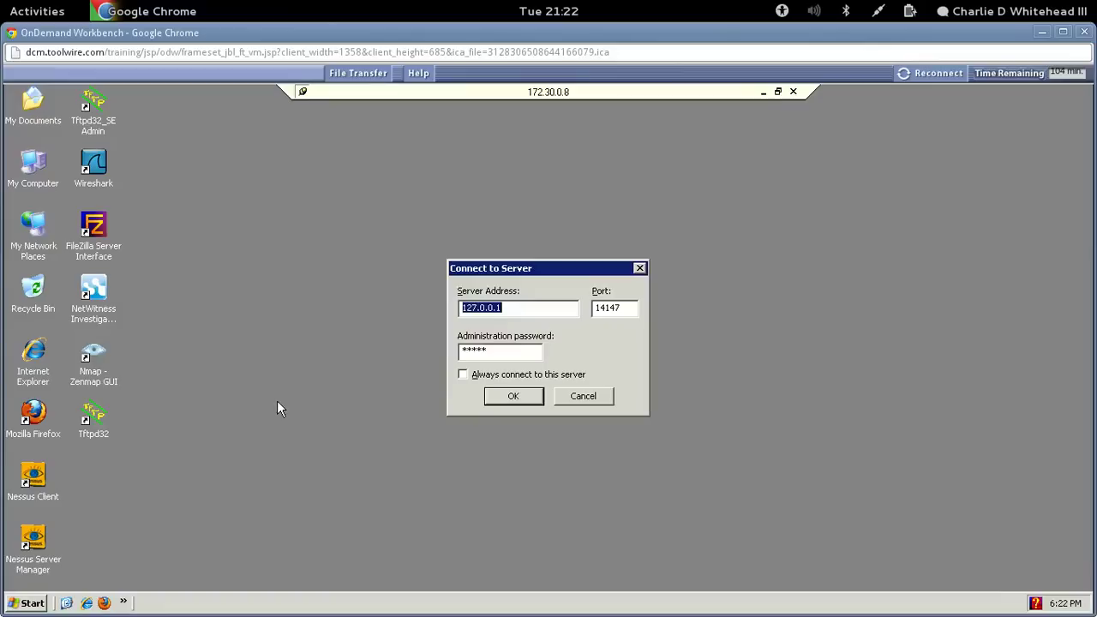
left_click(32, 604)
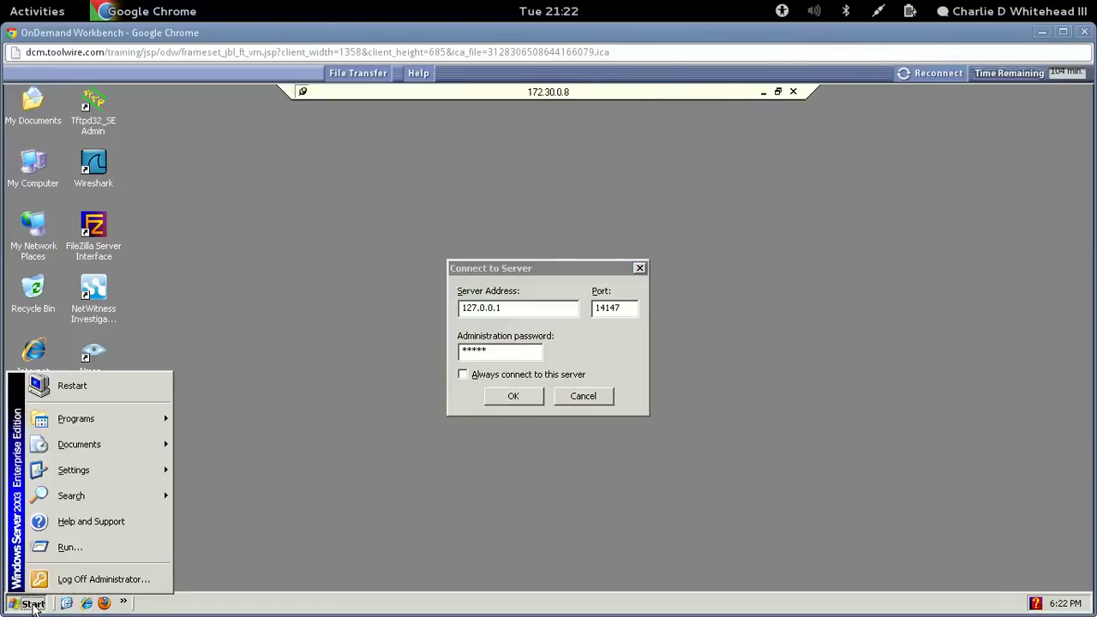
mouse_move(114, 472)
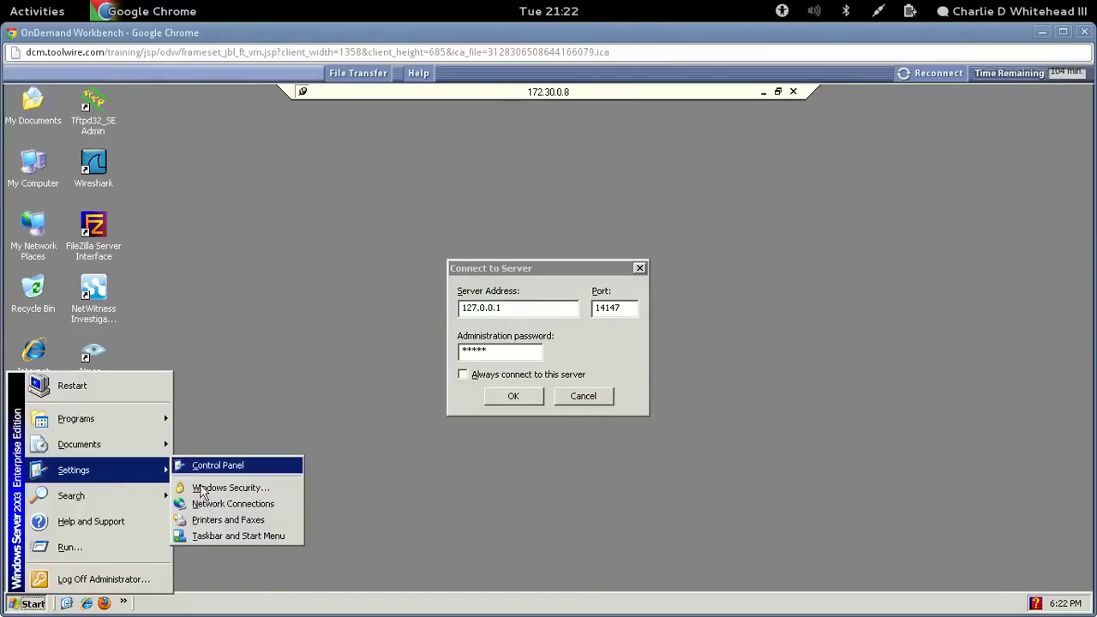
left_click(223, 505)
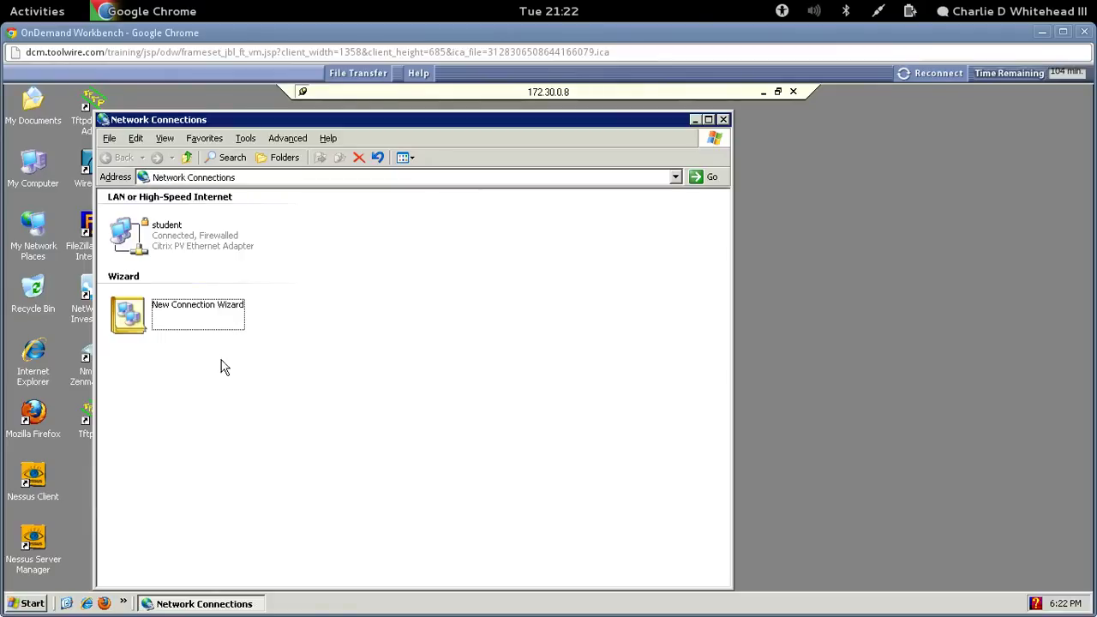
Start the New Connection Wizard for a workplace connection using a virtual private network
double_click(135, 315)
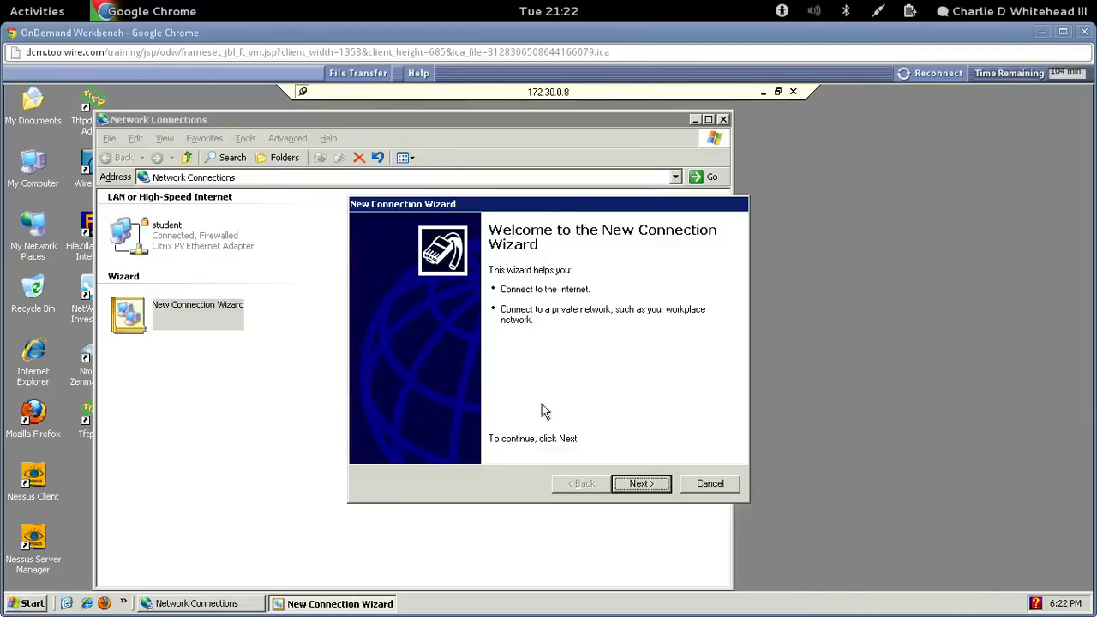
left_click(641, 488)
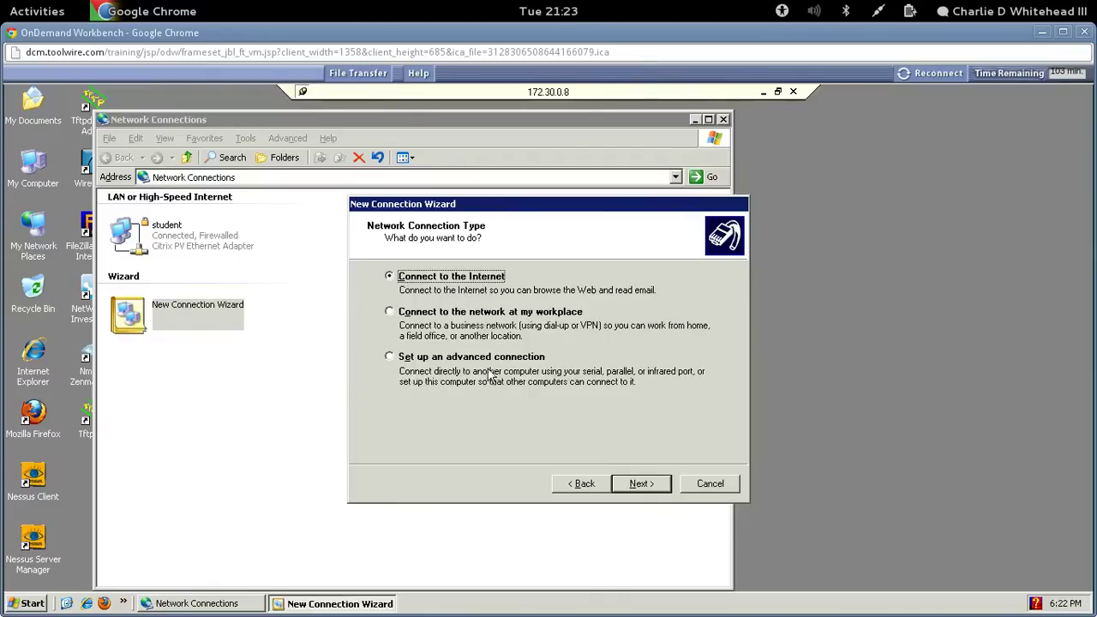
left_click(390, 313)
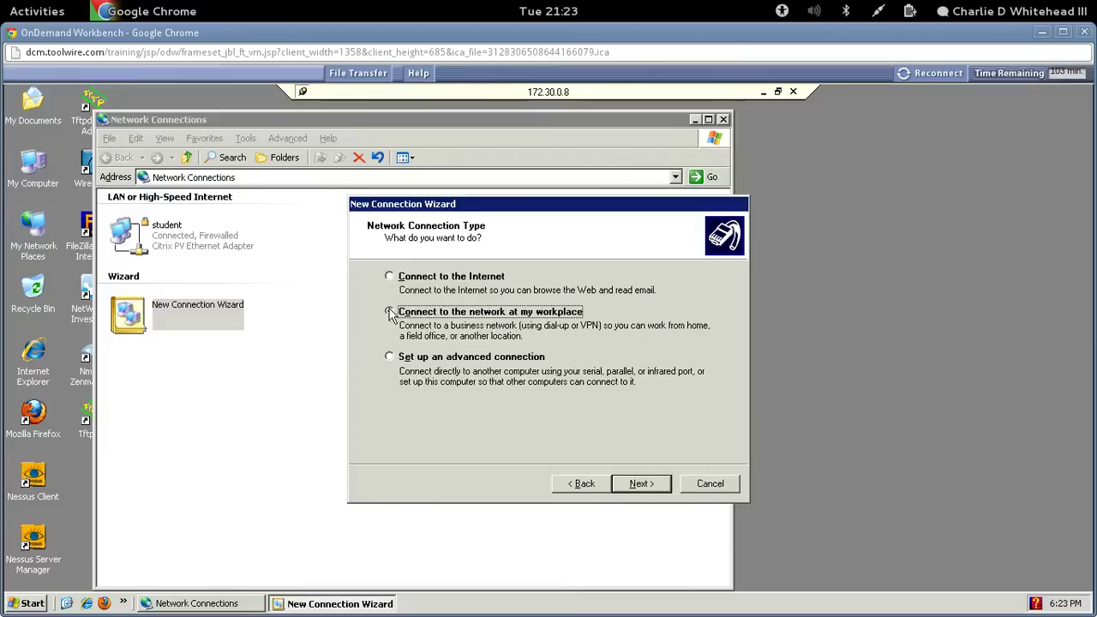
left_click(641, 485)
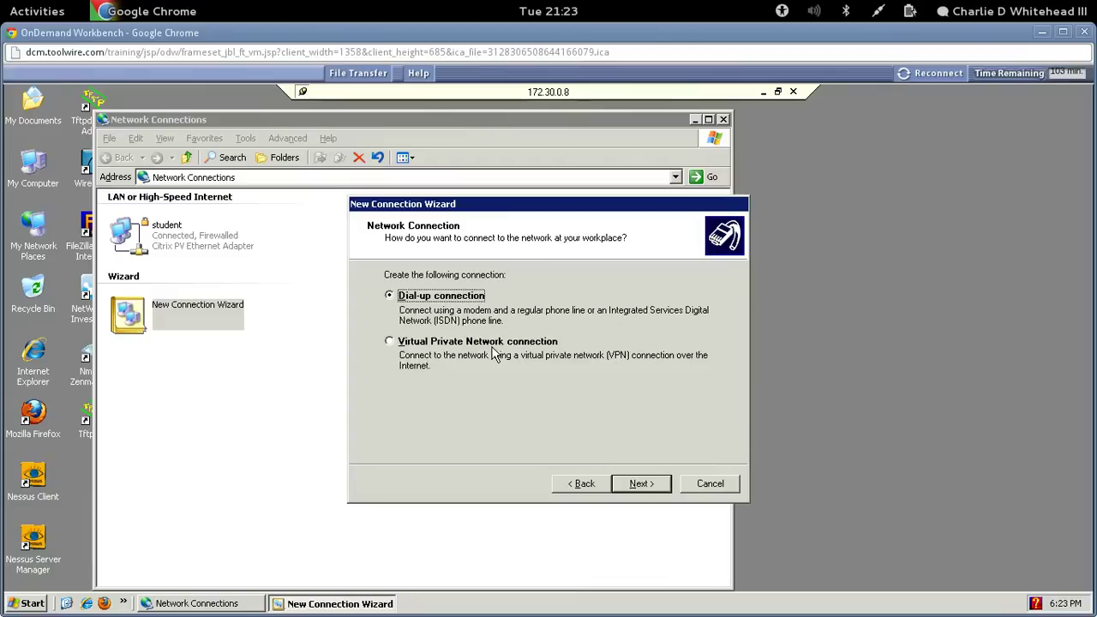
left_click(390, 344)
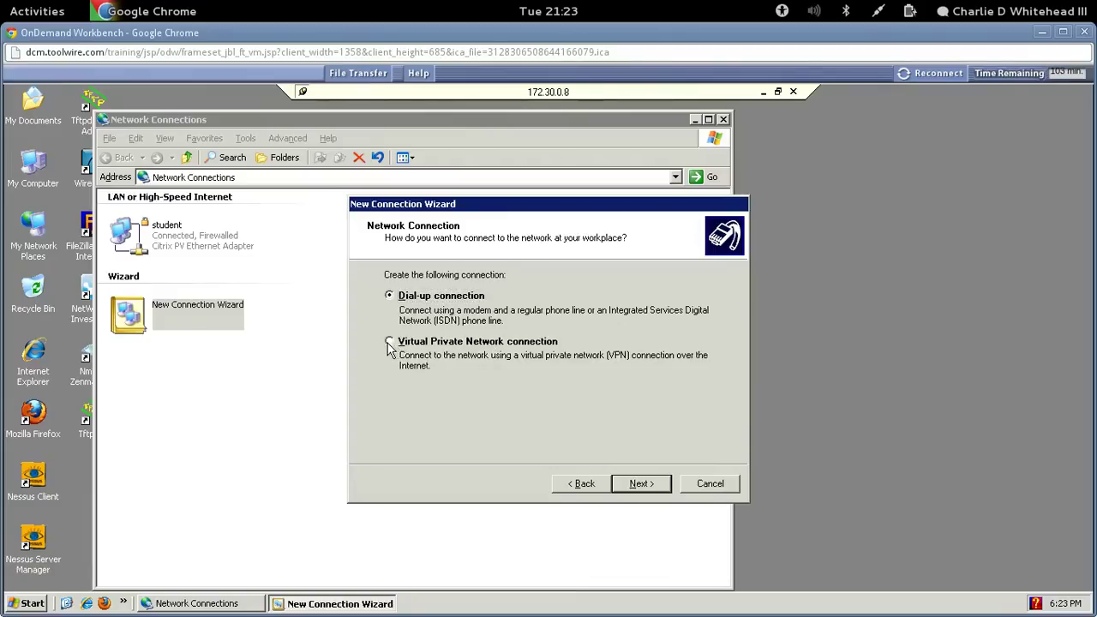
left_click(643, 487)
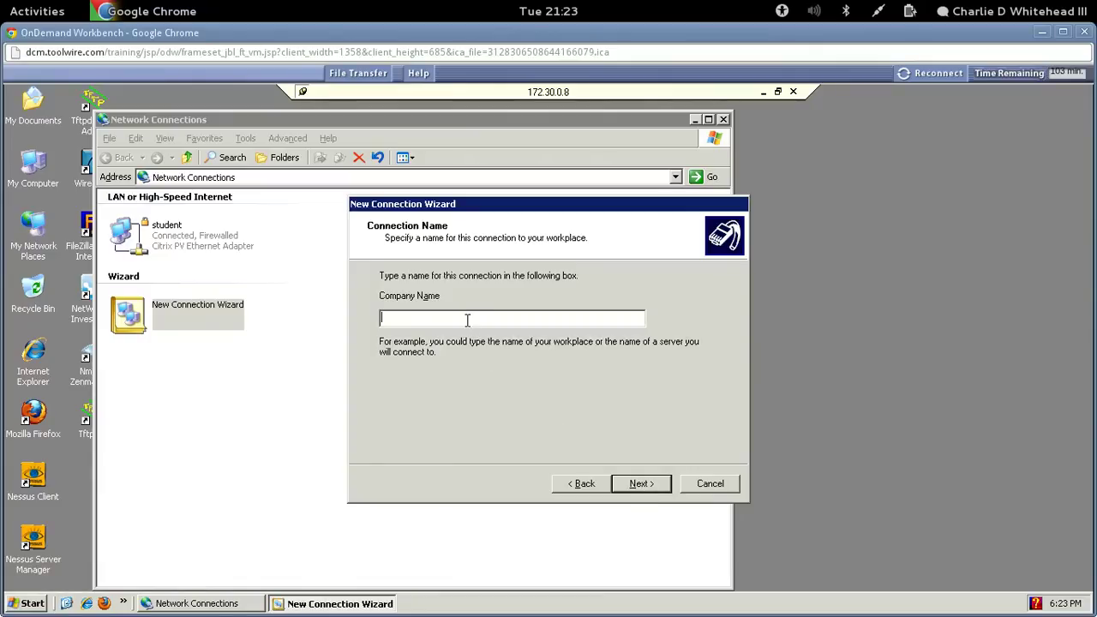
Name the connection VLABS, set VPN server 172.30.0.6, make it available to anyone, and finish
type("VLABS")
left_click(641, 485)
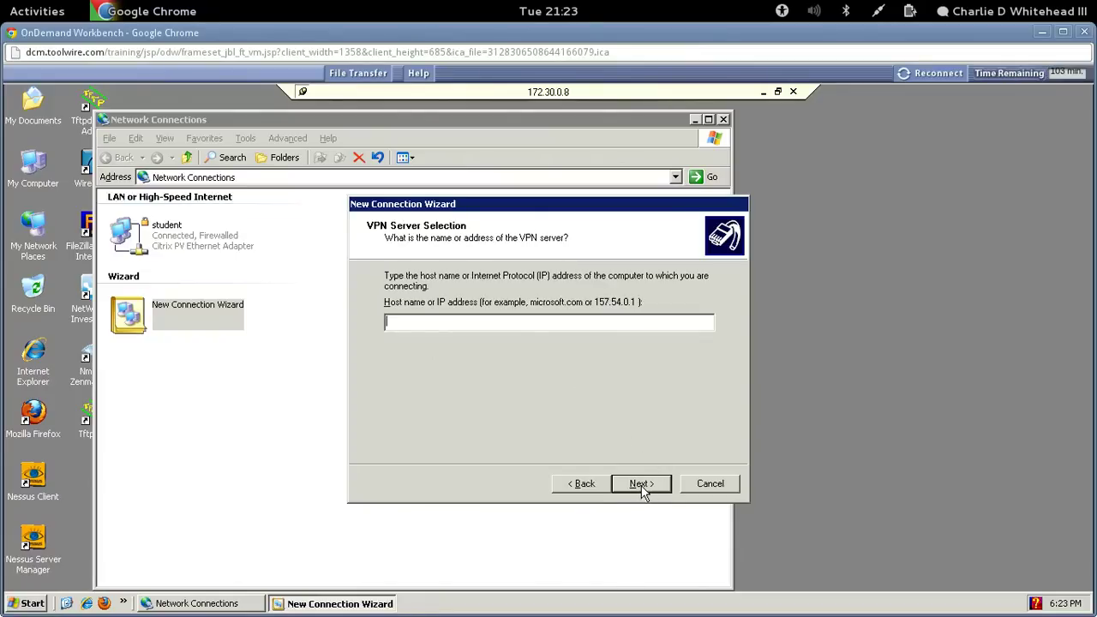
type("172.30.0.6")
left_click(645, 485)
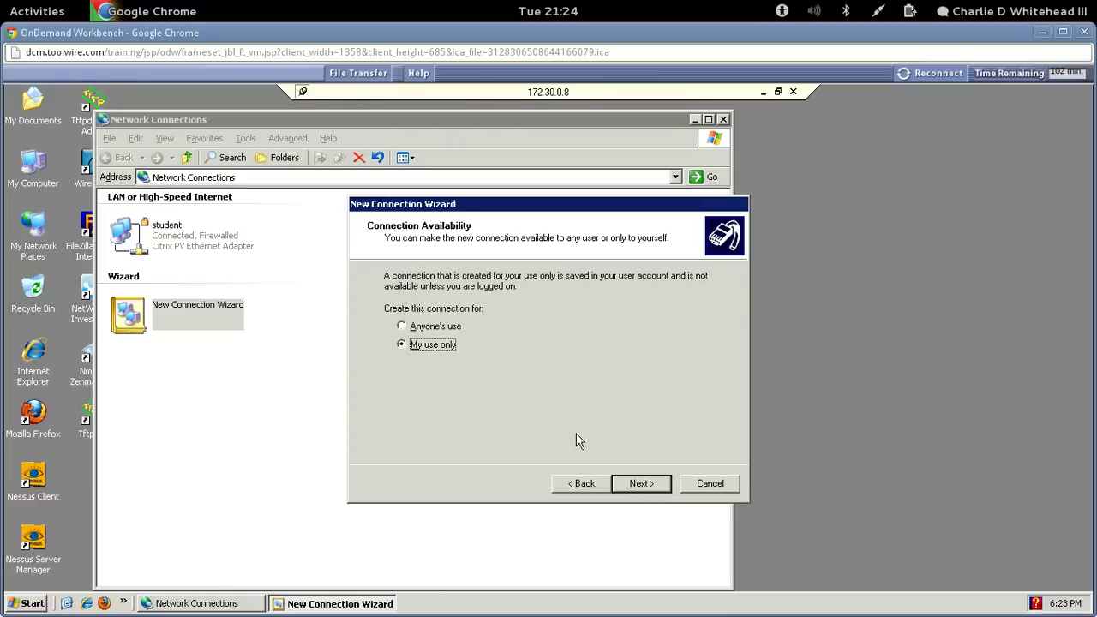
left_click(403, 327)
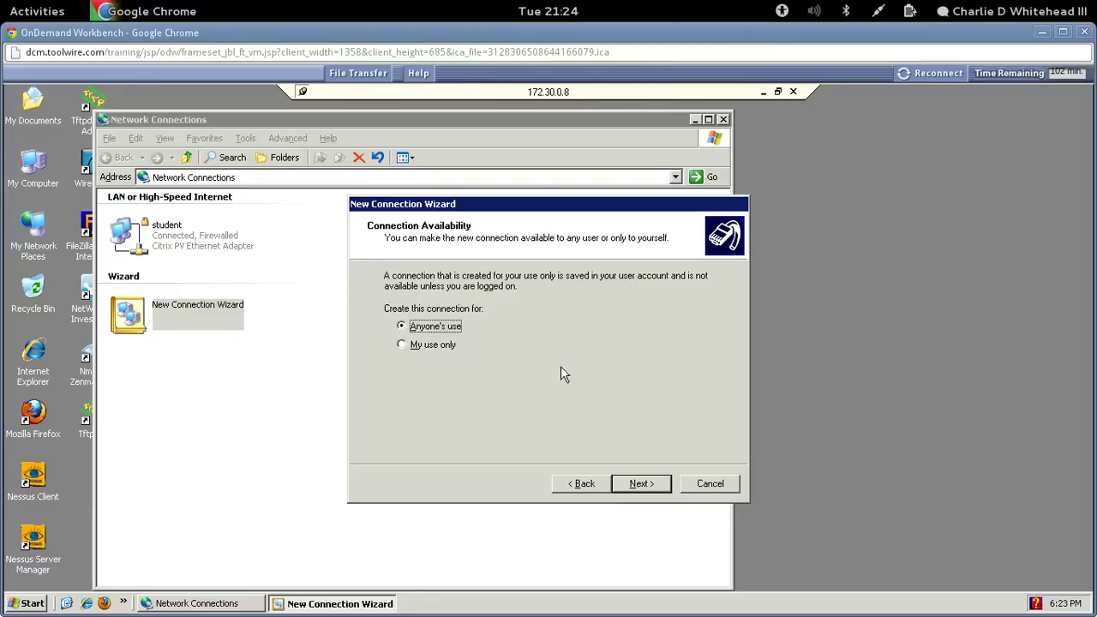
left_click(640, 485)
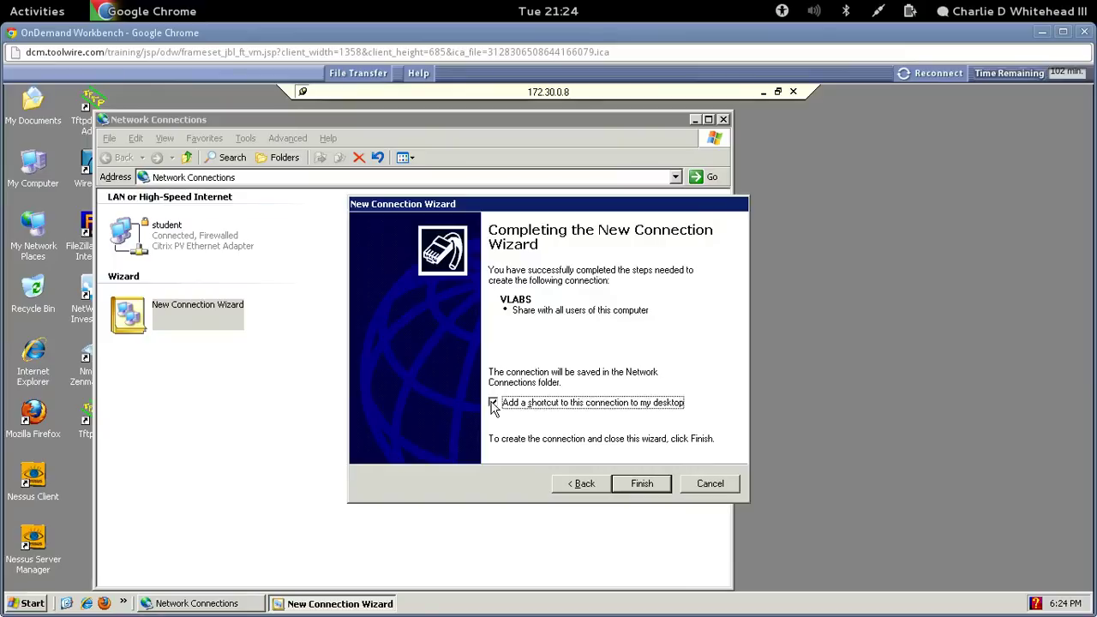
left_click(639, 487)
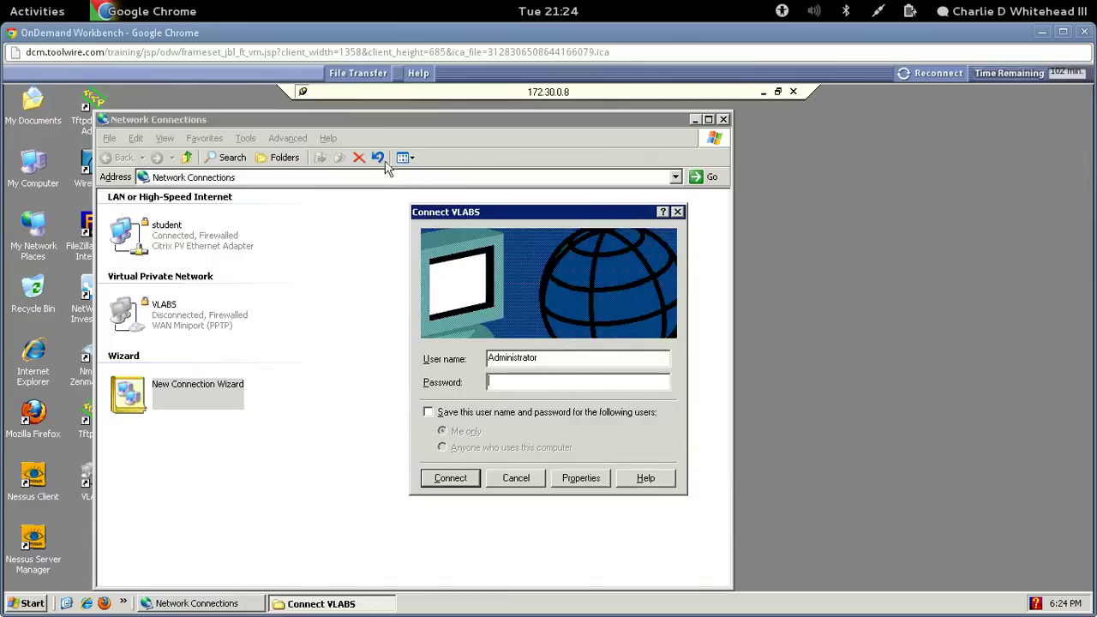
Minimize Network Connections to reveal the VLABS dialog and launch Wireshark from its desktop icon
left_click_drag(330, 125, 396, 121)
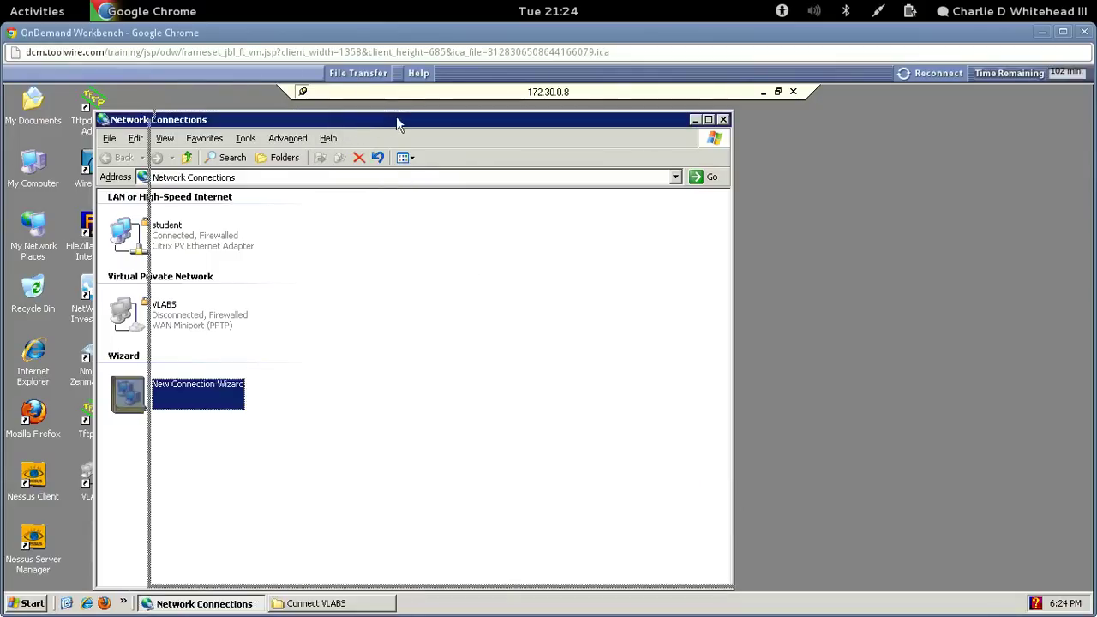
left_click(762, 117)
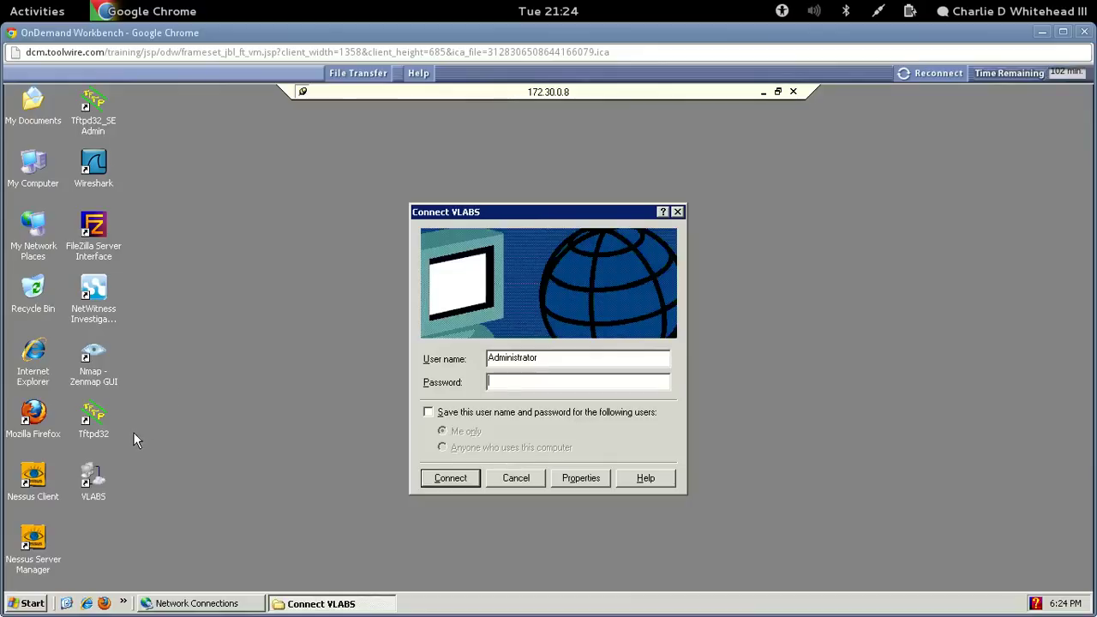
left_click(94, 161)
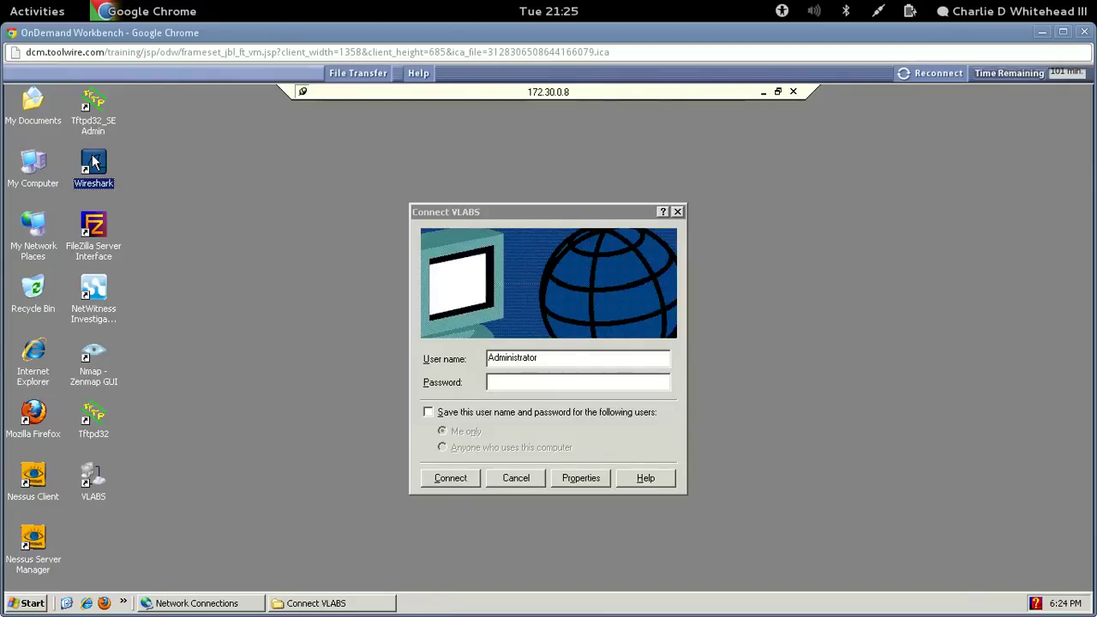
double_click(94, 161)
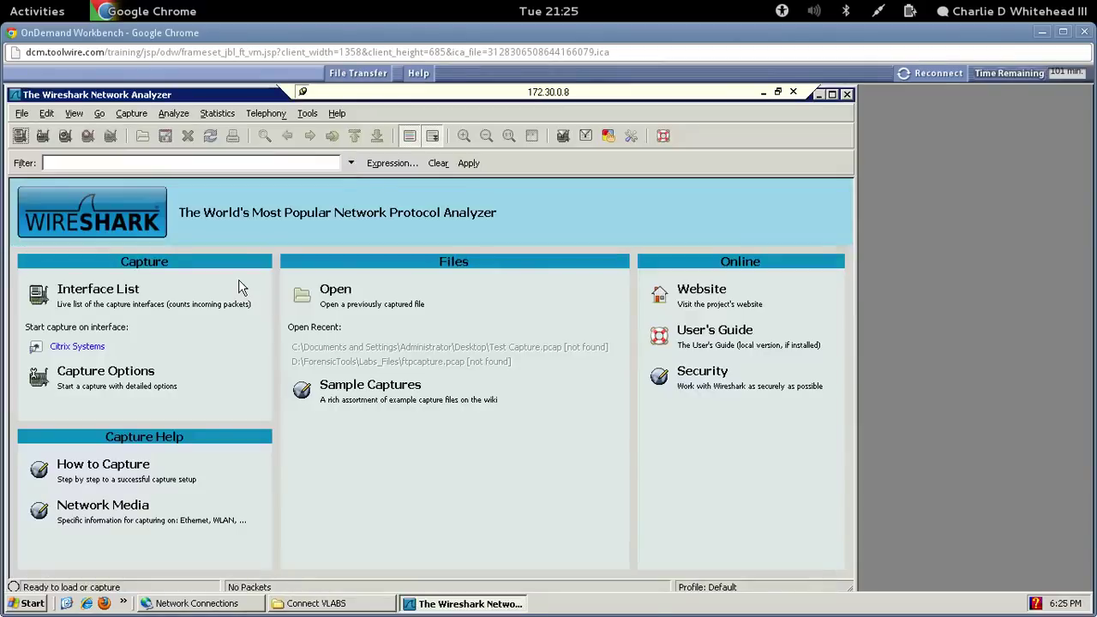
Start a Wireshark capture on the Citrix Systems interface, then minimize Wireshark
left_click(65, 351)
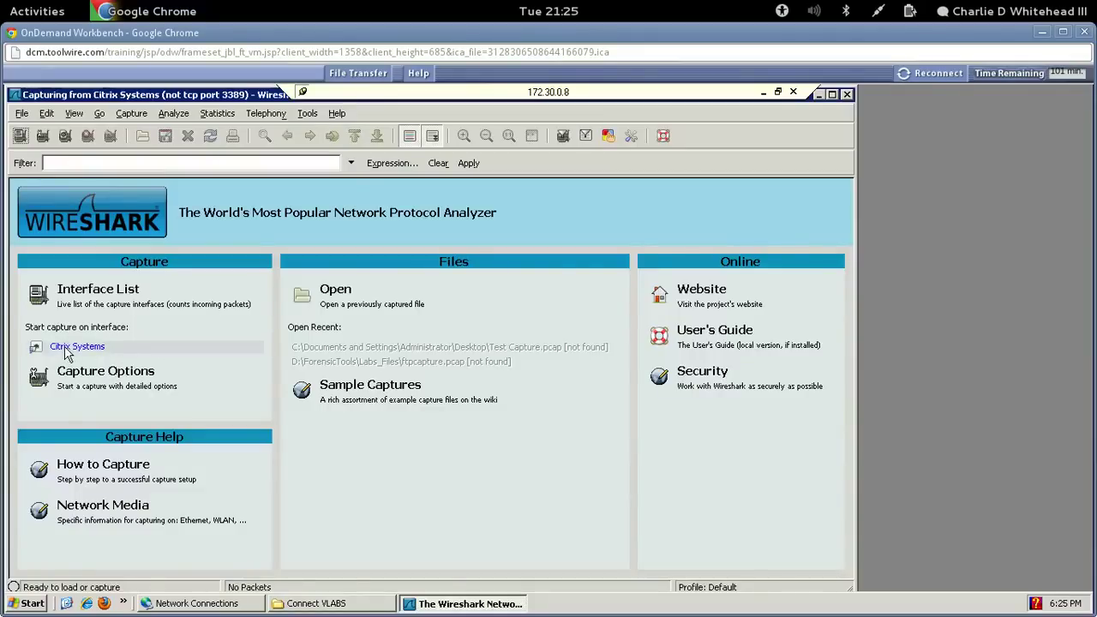
left_click(832, 95)
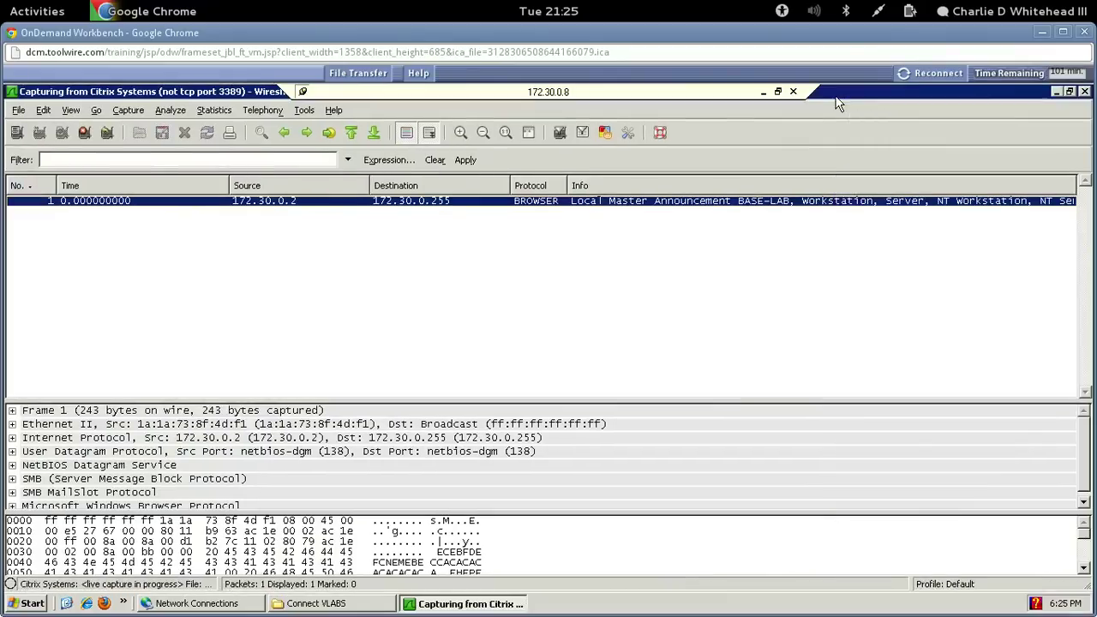
left_click(1056, 91)
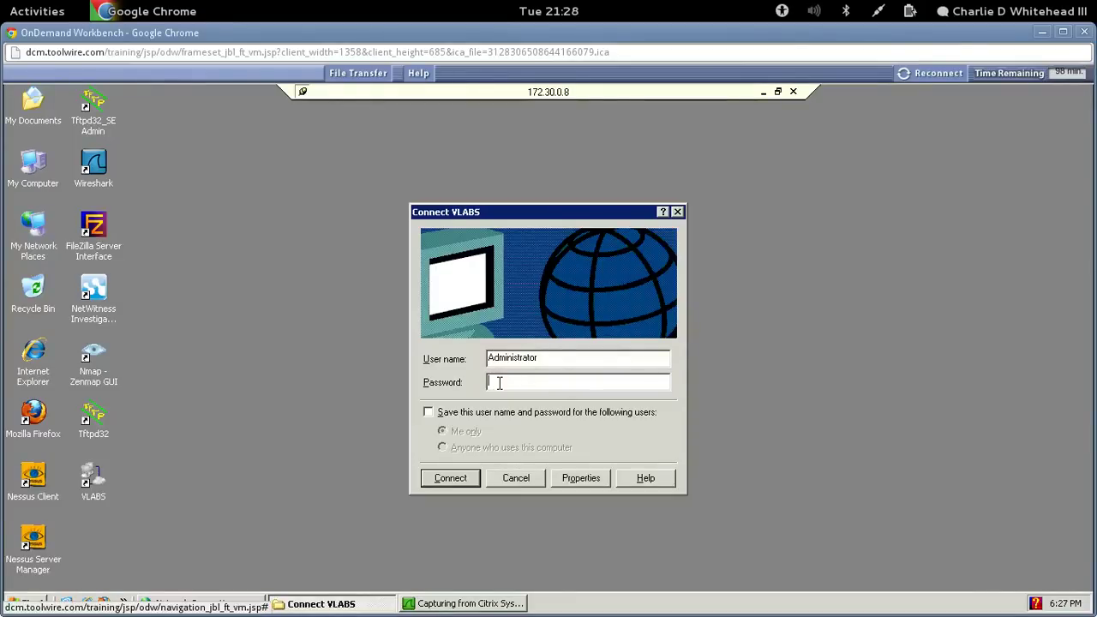
Enter the account password in Connect VLABS and connect the VPN
type("******")
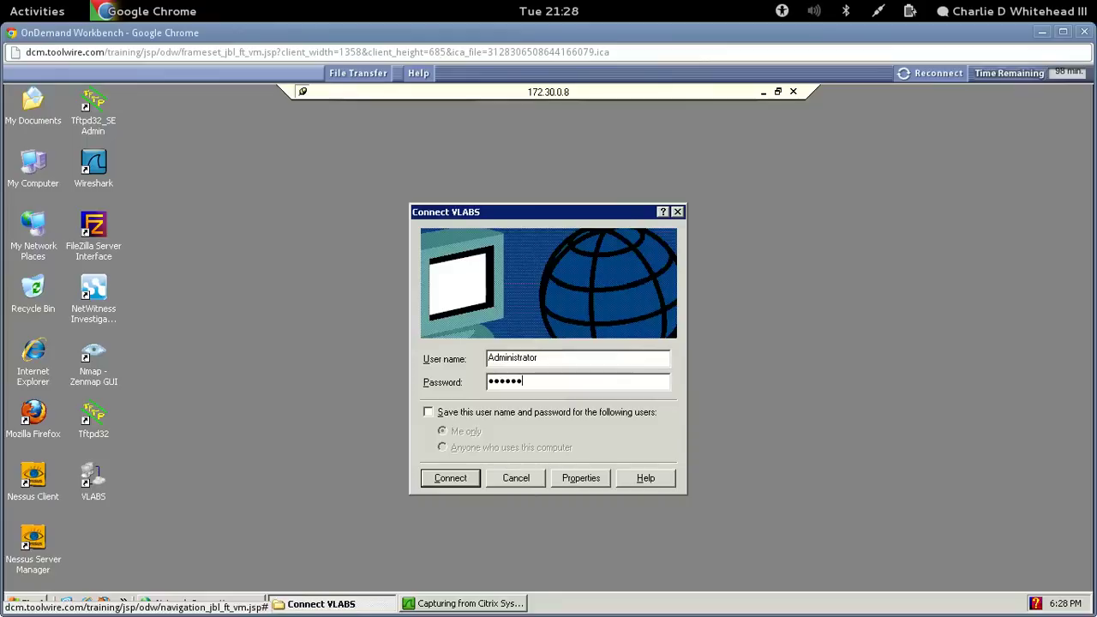
type("********")
left_click(451, 479)
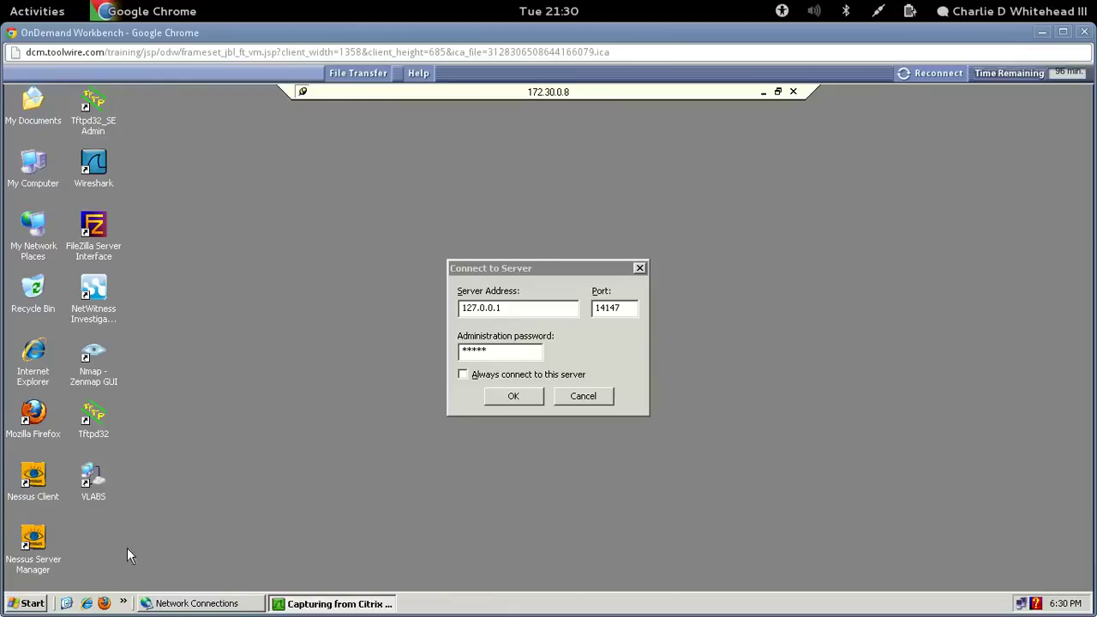
Launch cmd from Start > Run to open a Command Prompt
left_click(26, 603)
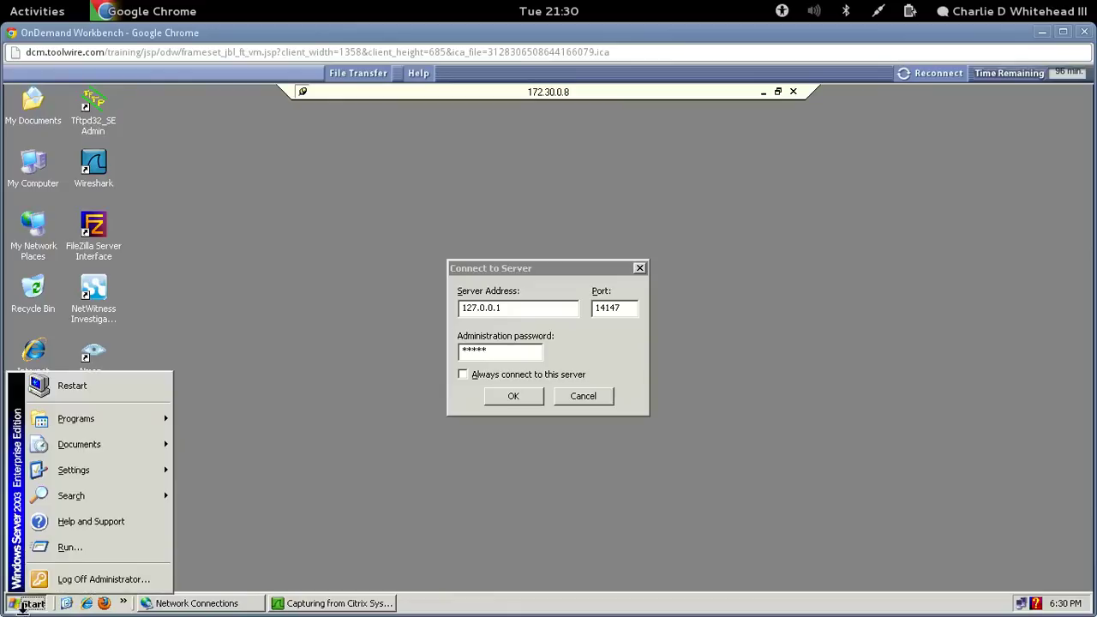
left_click(62, 549)
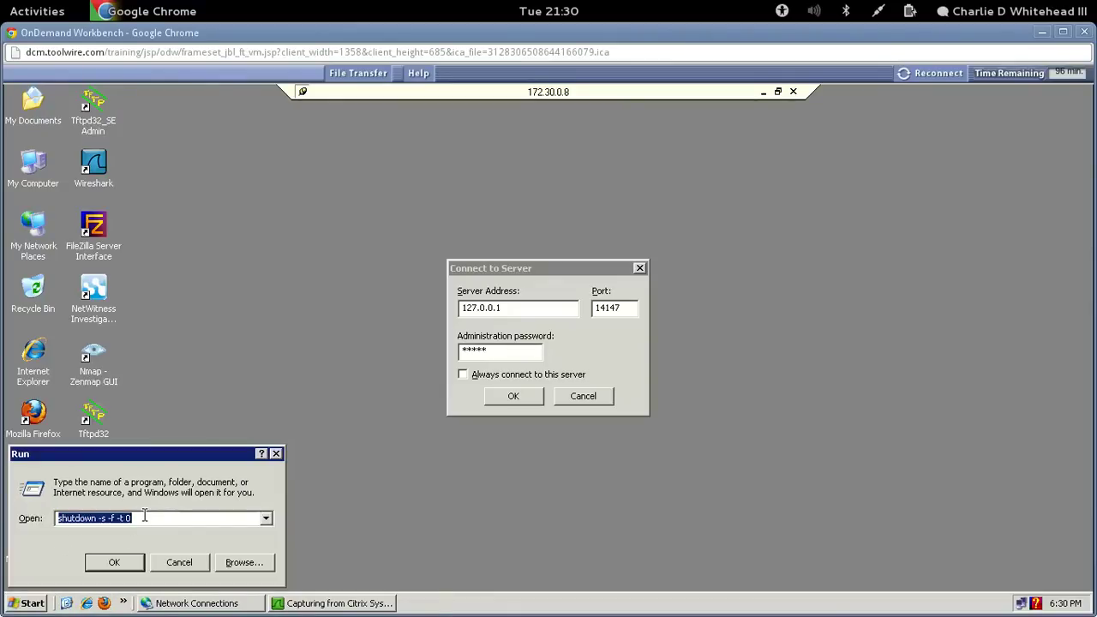
type("cmd")
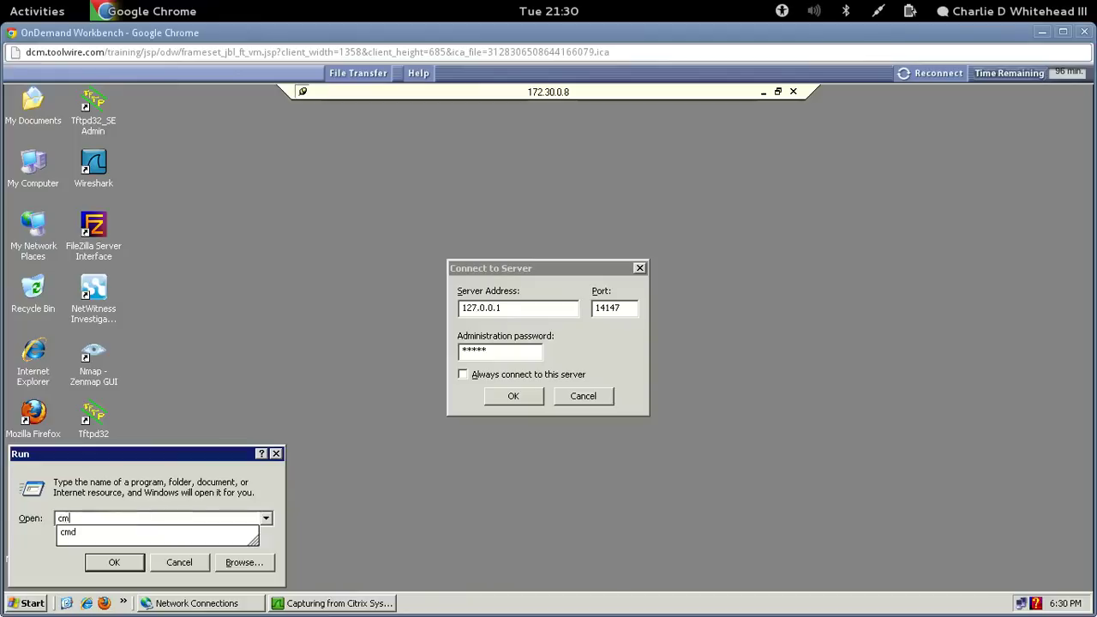
left_click(120, 564)
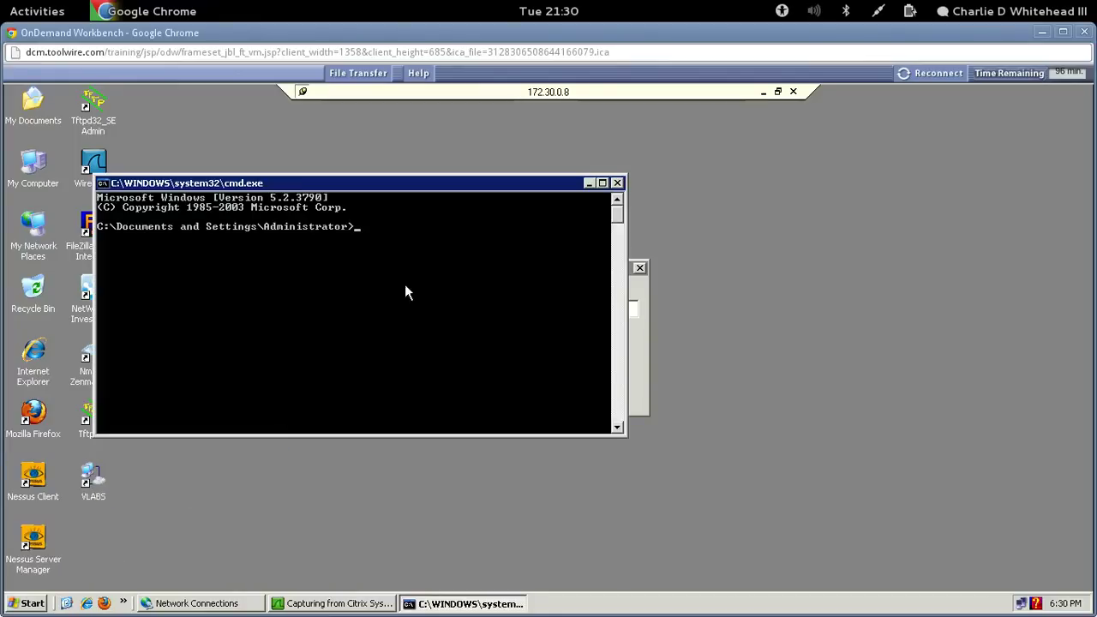
Enlarge the console, run ipconfig /all to see the VLABS PPP adapter at 172.0.0.251, then close it
left_click_drag(435, 176, 548, 123)
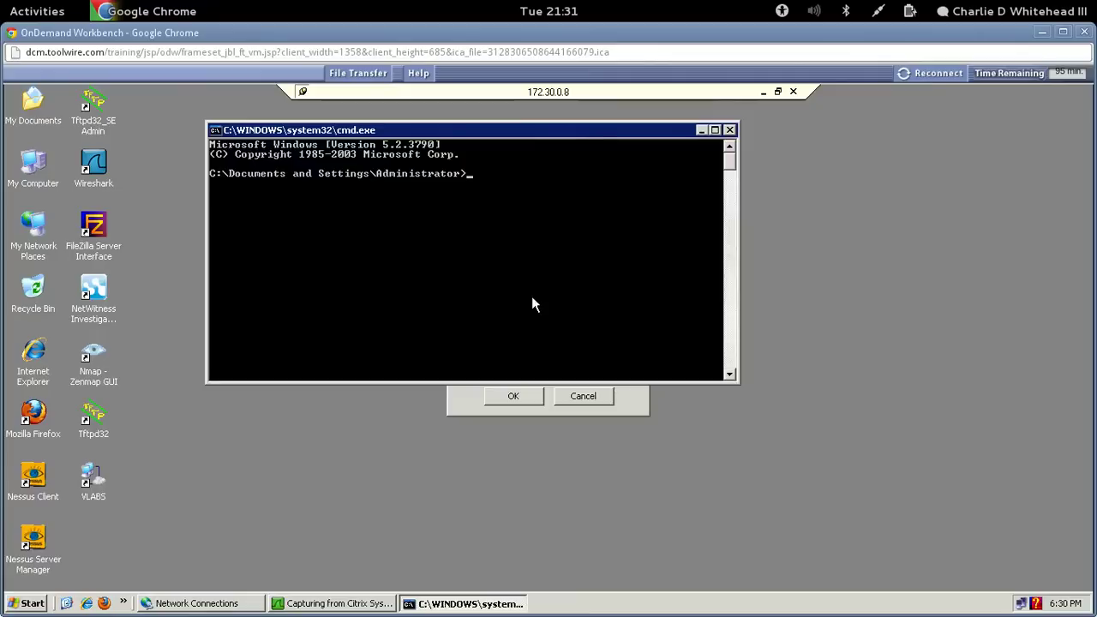
left_click_drag(502, 383, 503, 574)
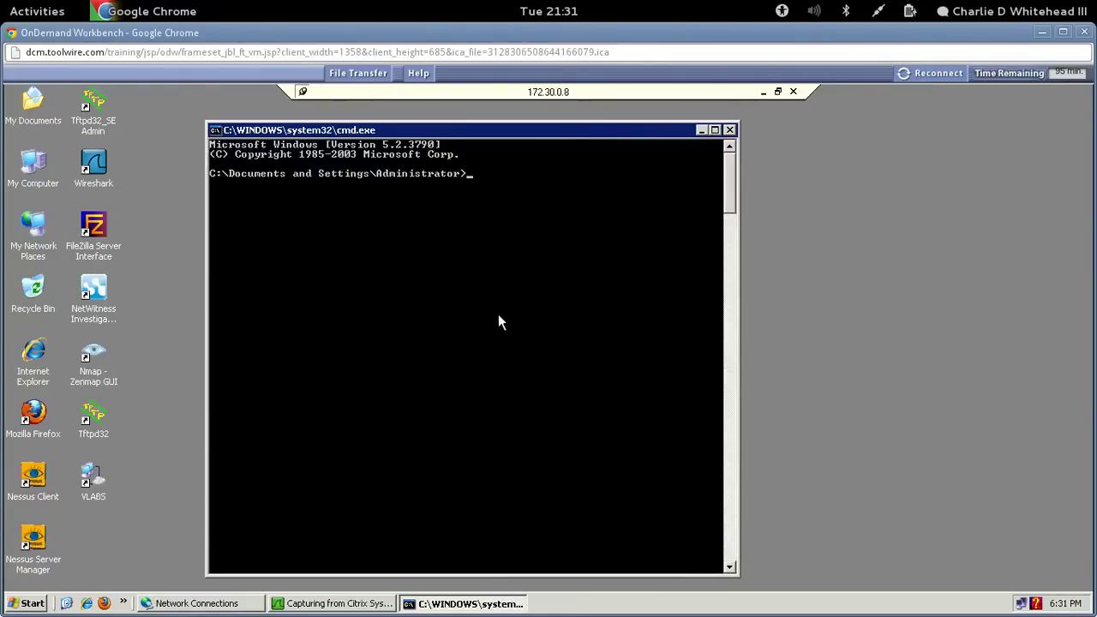
type("ipconfig /all")
key("Return")
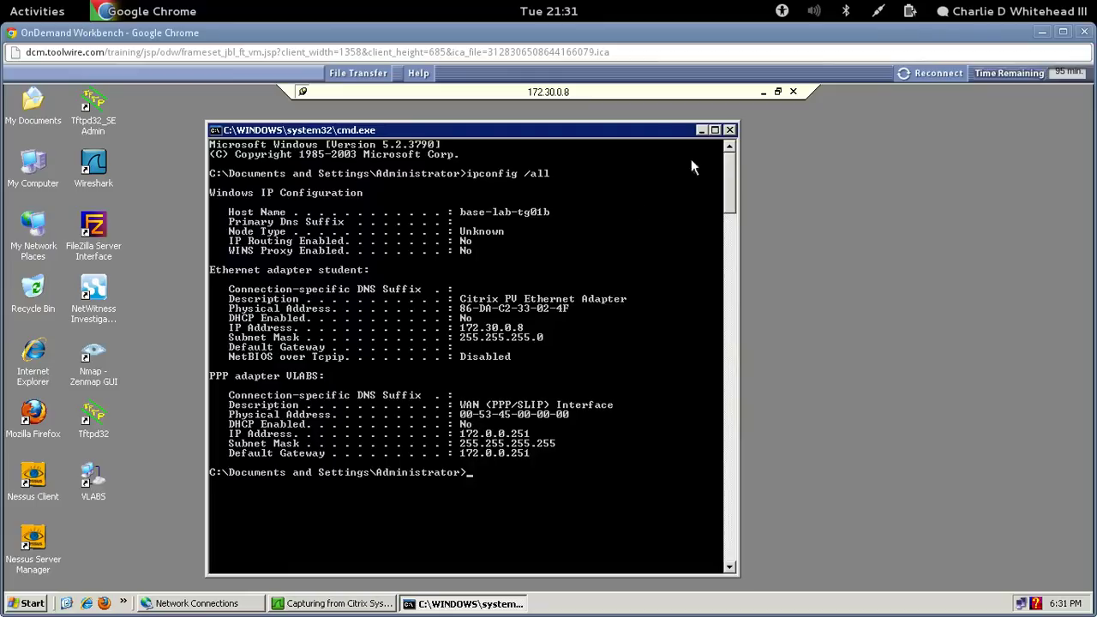
left_click(730, 130)
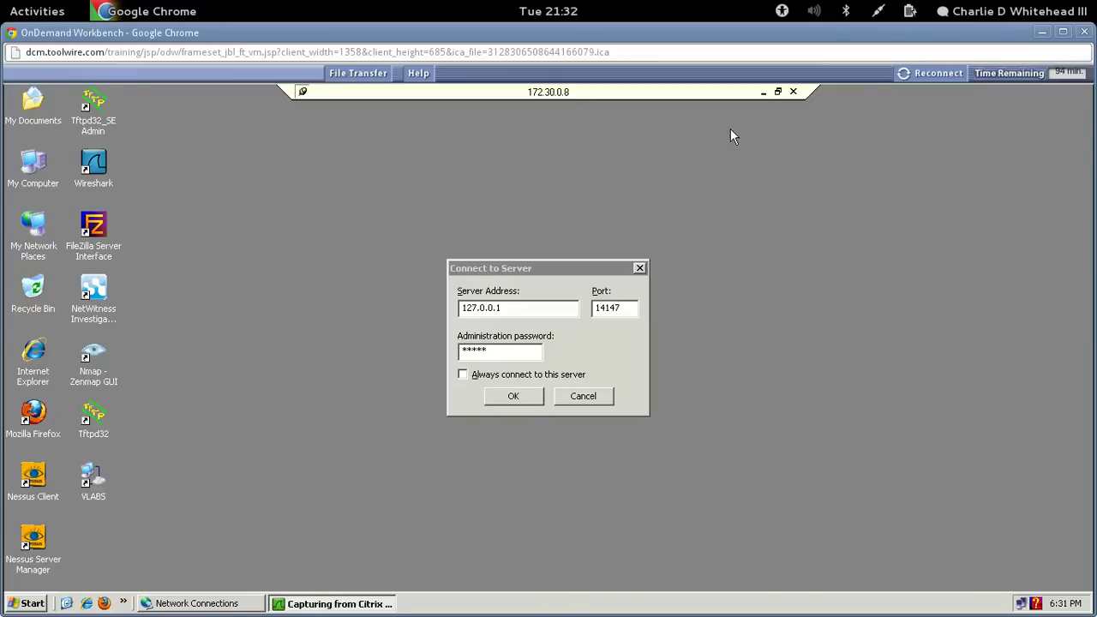
Stop the Wireshark capture at 284 packets and sort them by Protocol to group PPTP and PPP traffic
left_click(310, 605)
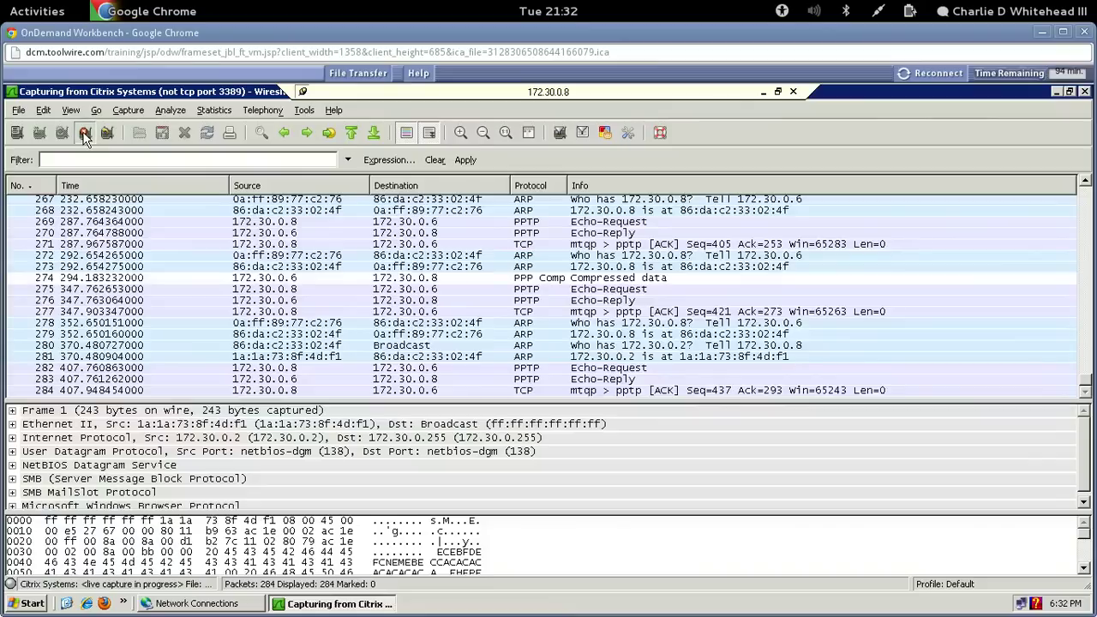
left_click(84, 137)
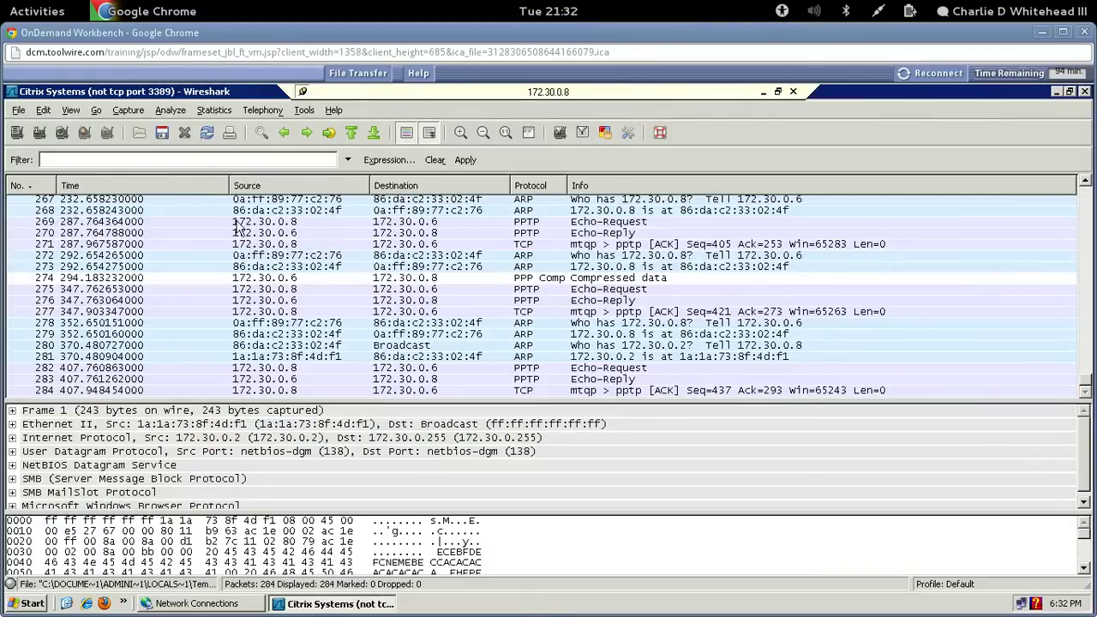
left_click(533, 185)
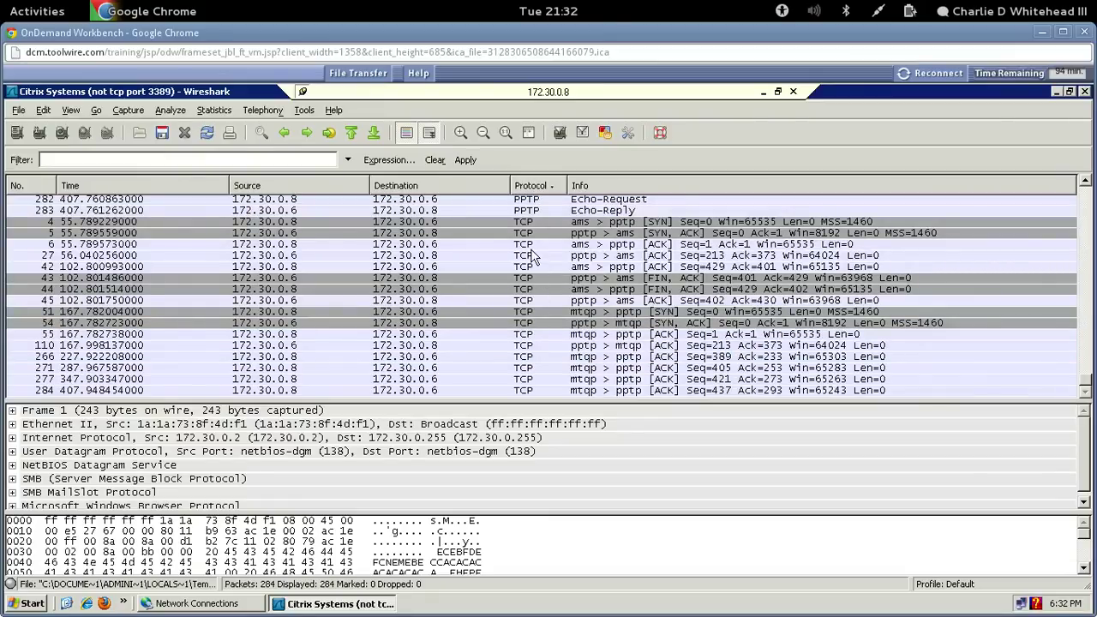
left_click_drag(1085, 187, 1086, 187)
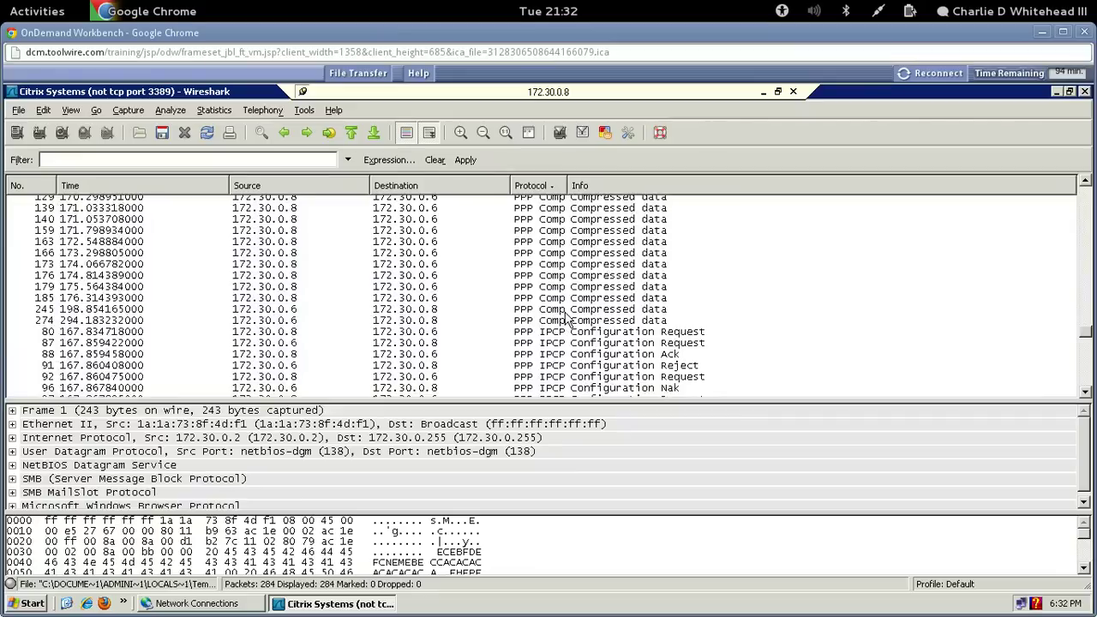